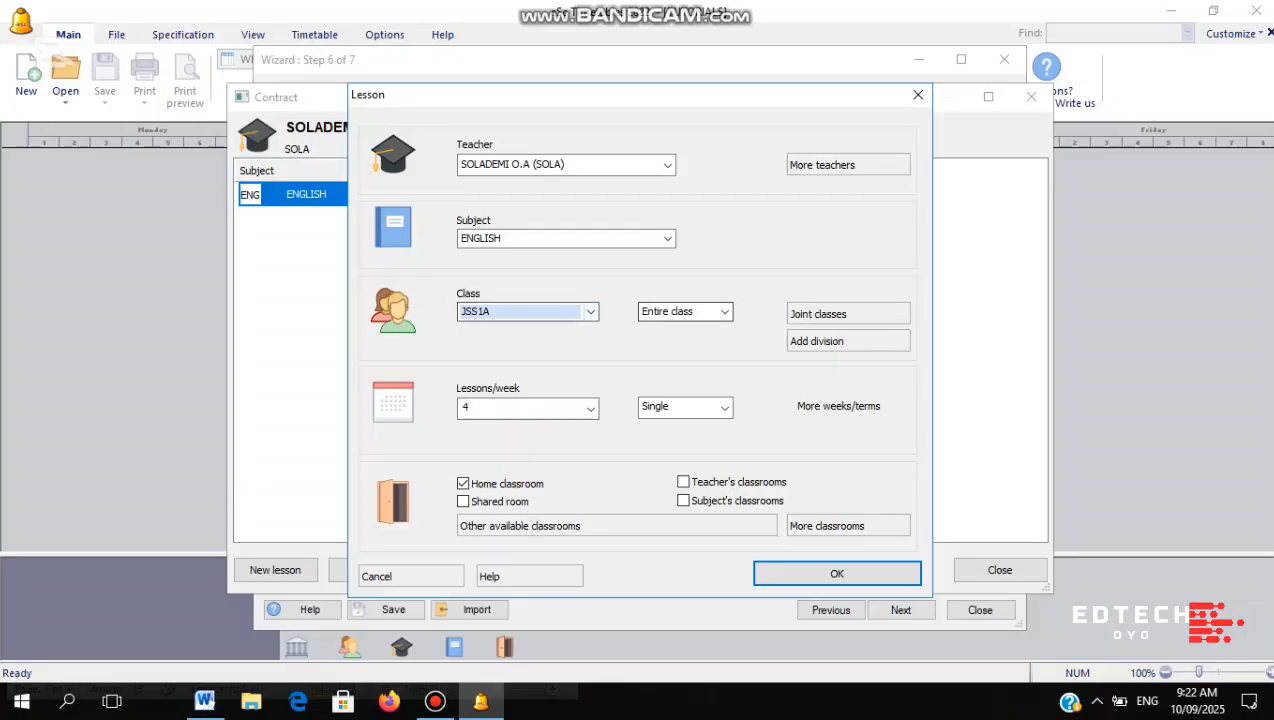
Set the JSS1A English lesson to the entire class with 4 single lessons per week and save it
left_click(724, 312)
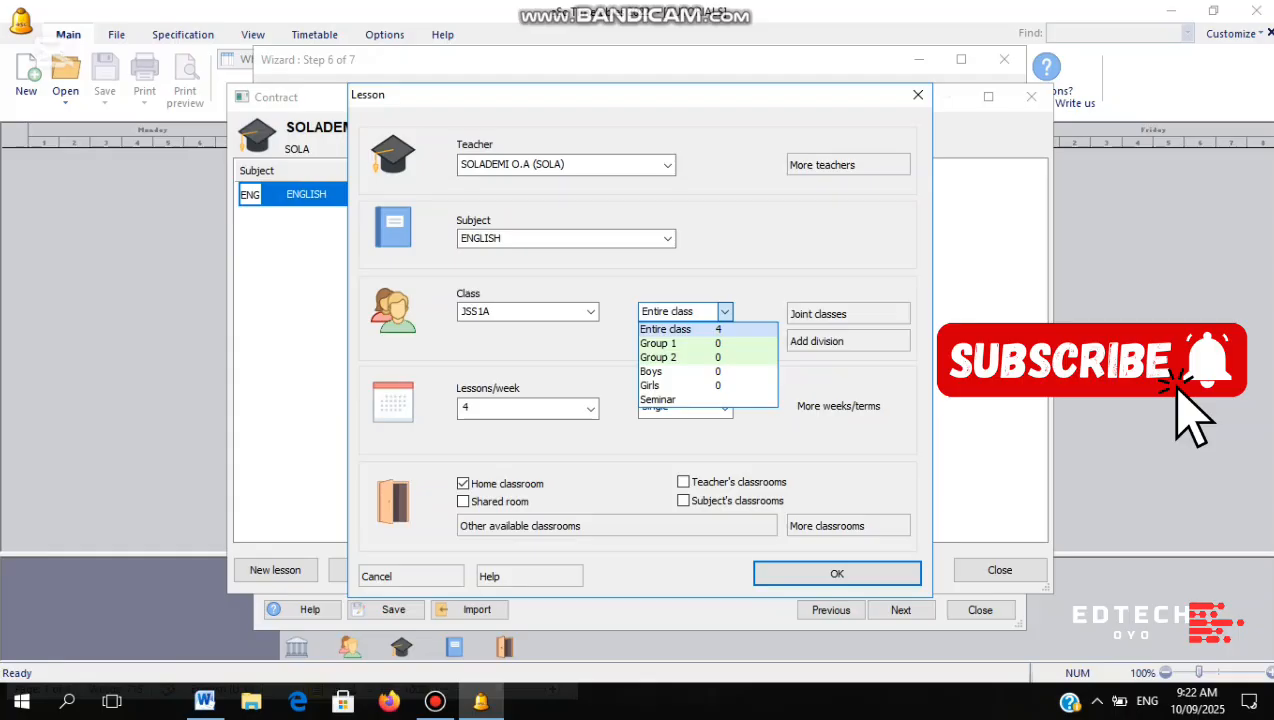
left_click(771, 271)
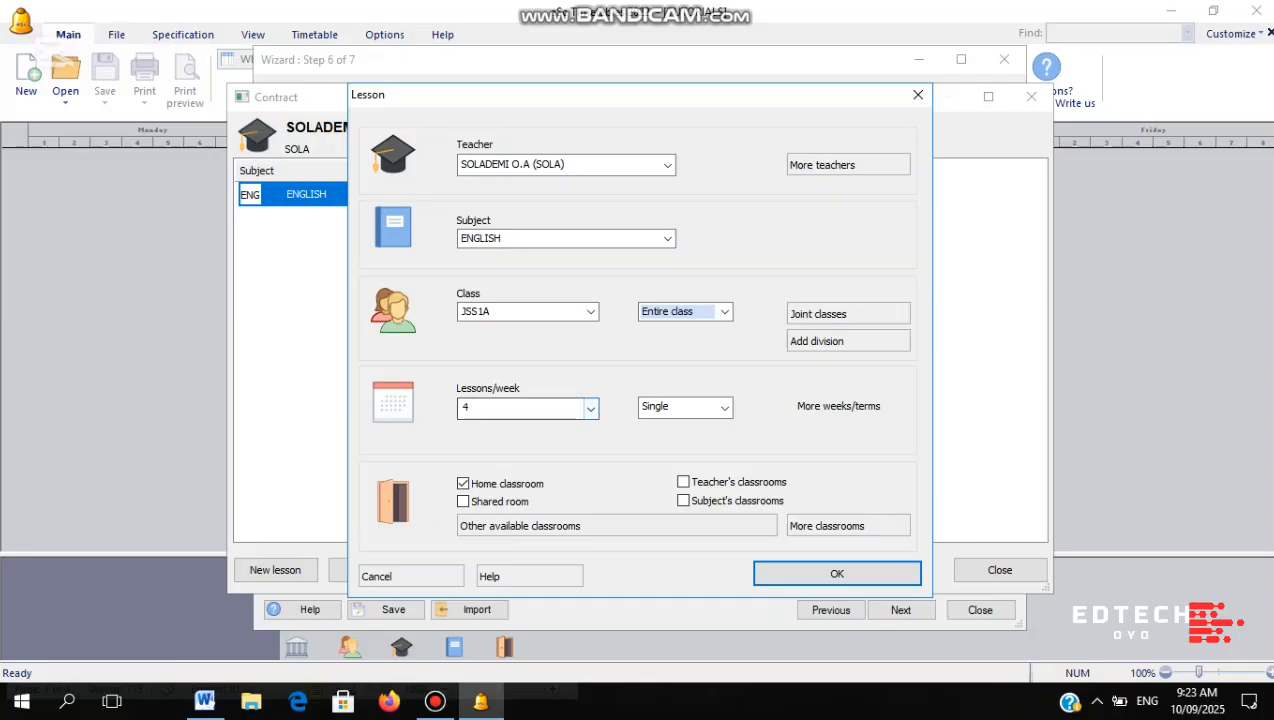
left_click(506, 407)
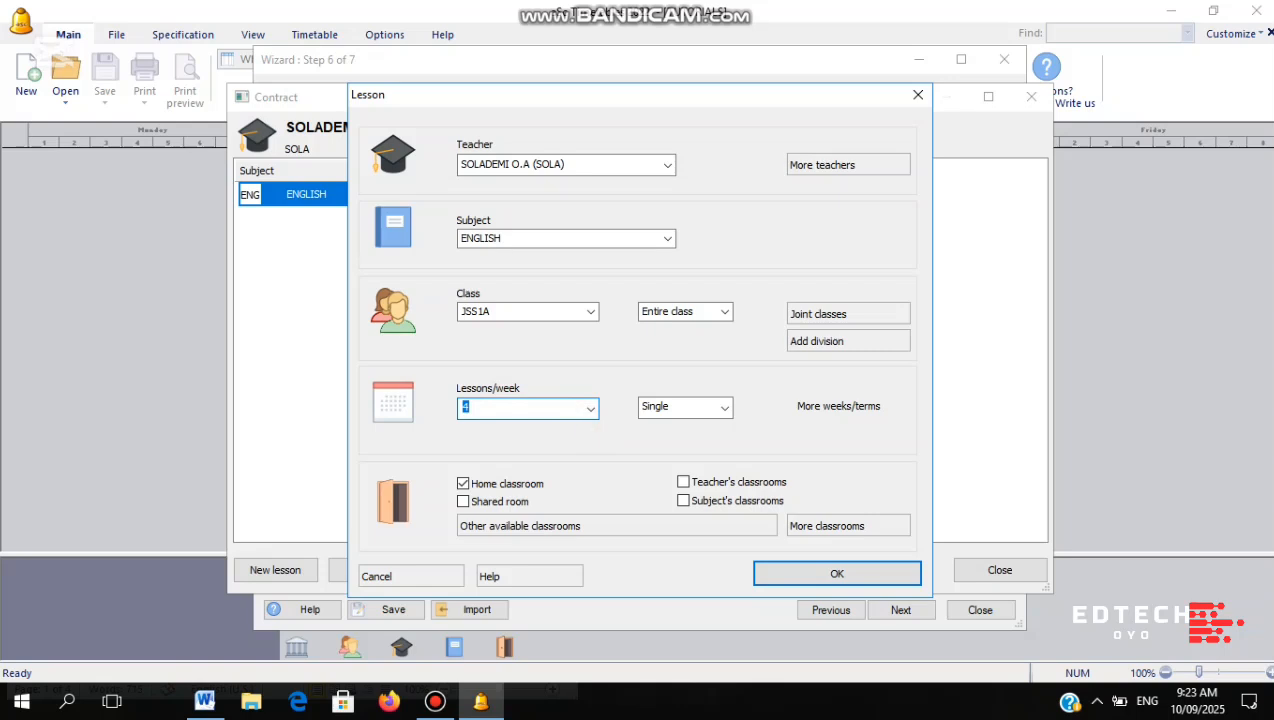
left_click(725, 407)
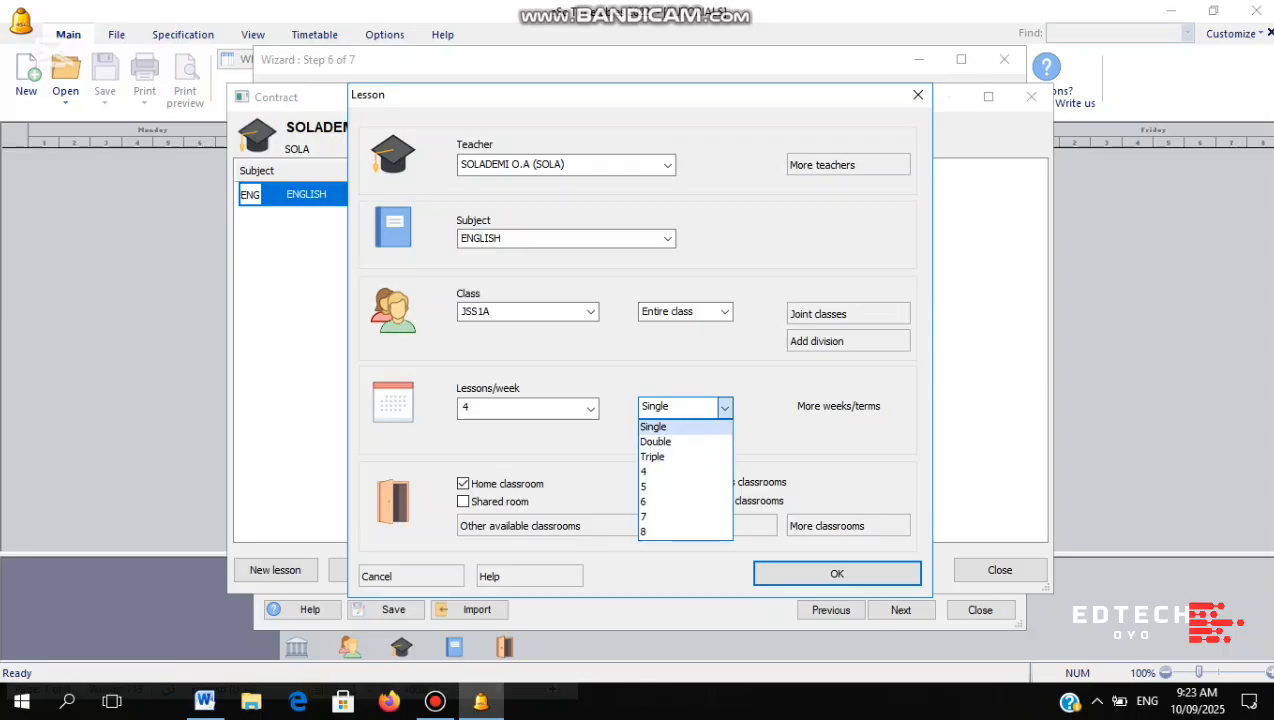
left_click(653, 427)
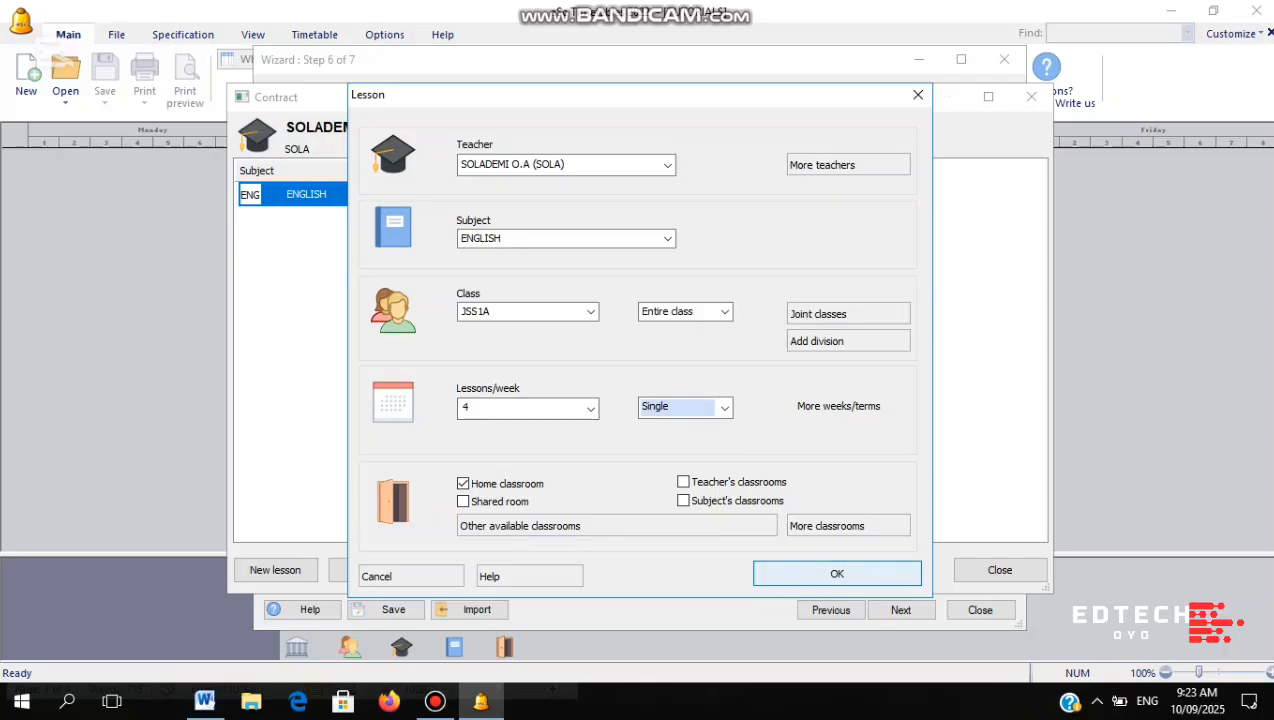
left_click(806, 572)
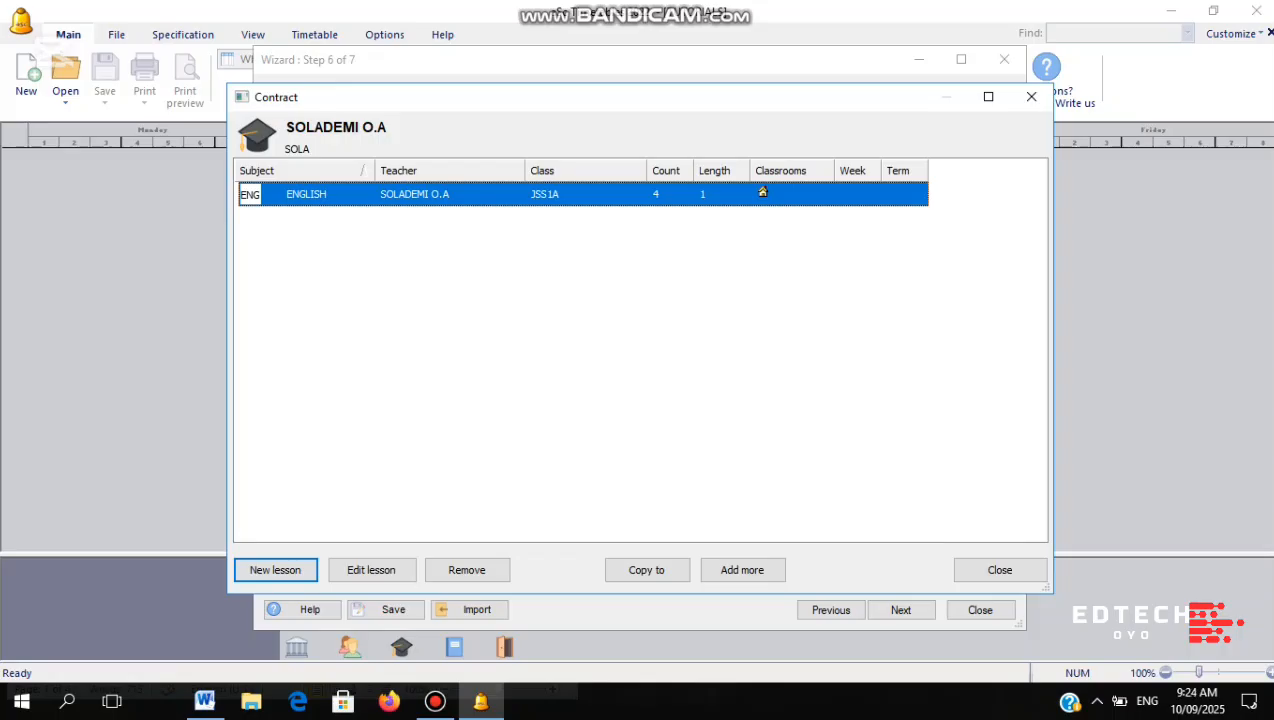
Add a new English lesson for class JSS1B with 4 single lessons per week
left_click(304, 569)
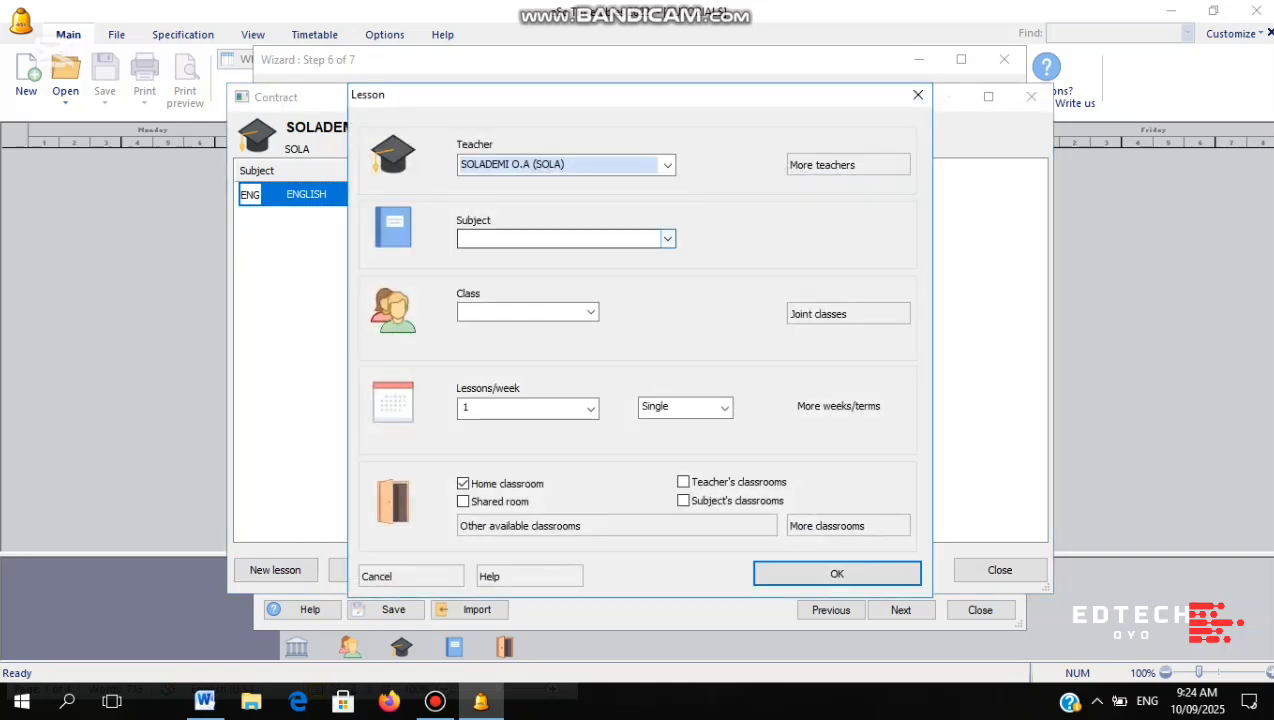
left_click(667, 238)
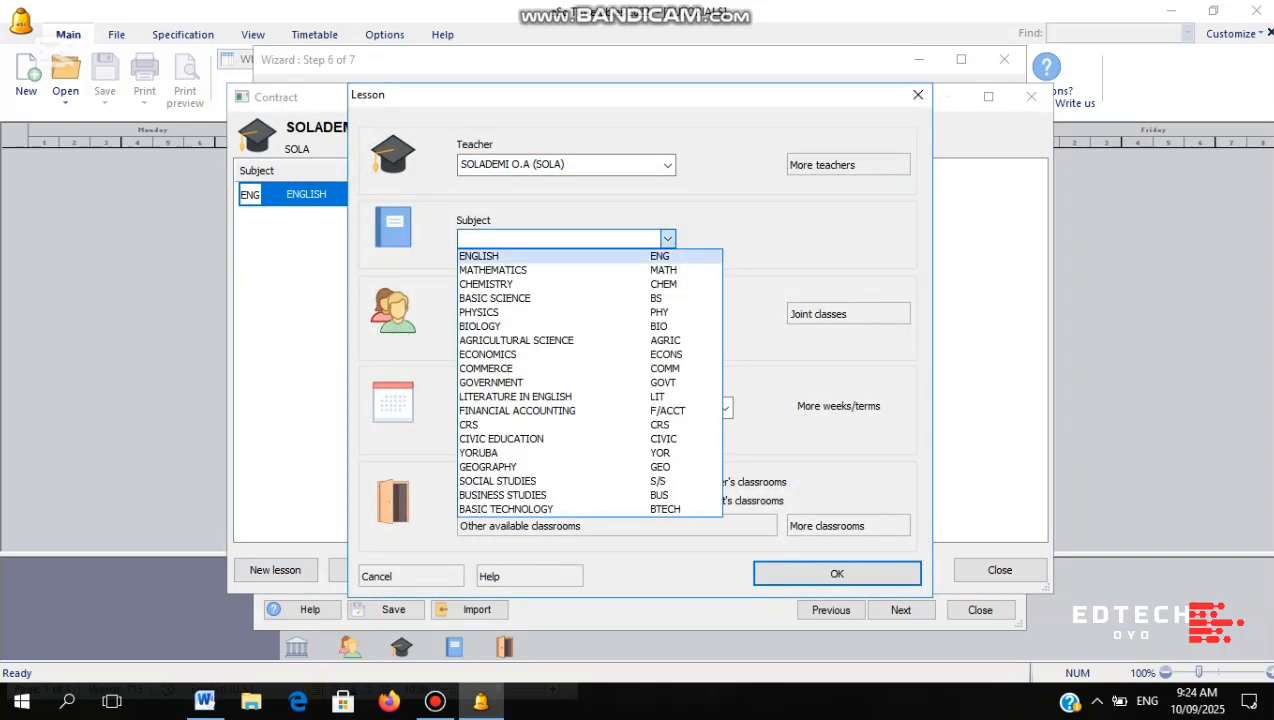
left_click(612, 254)
left_click(590, 311)
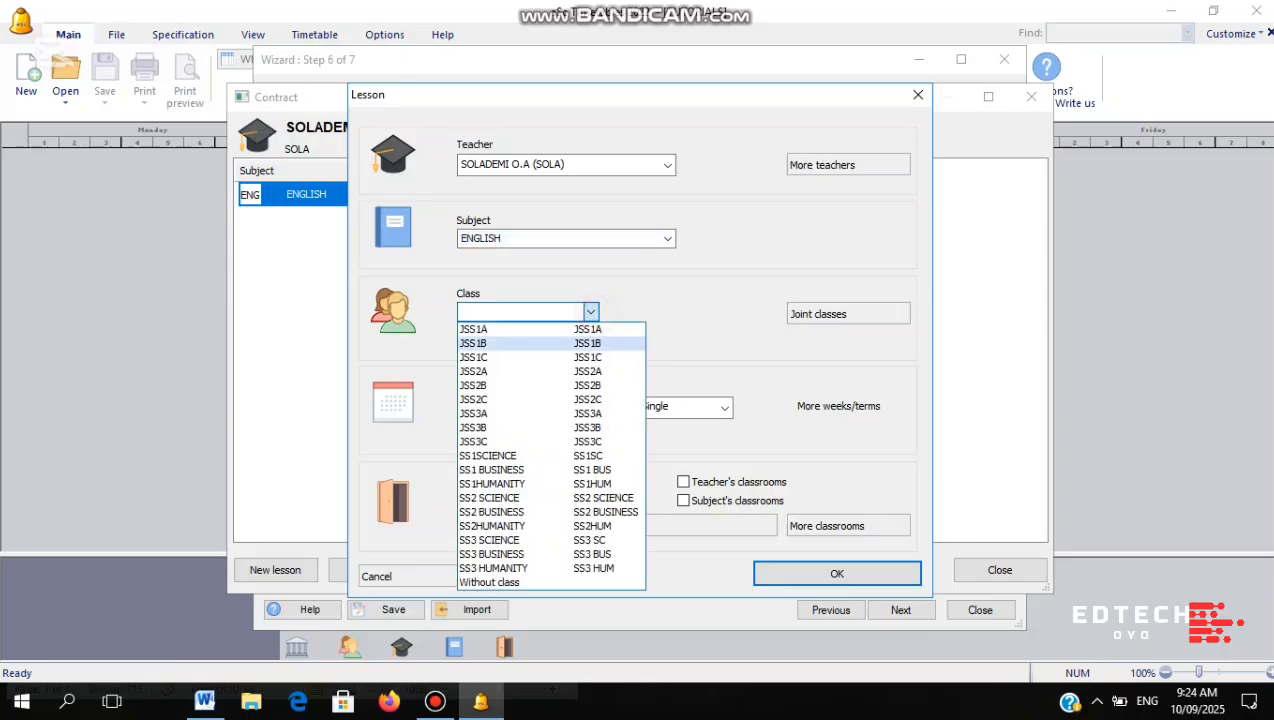
left_click(569, 343)
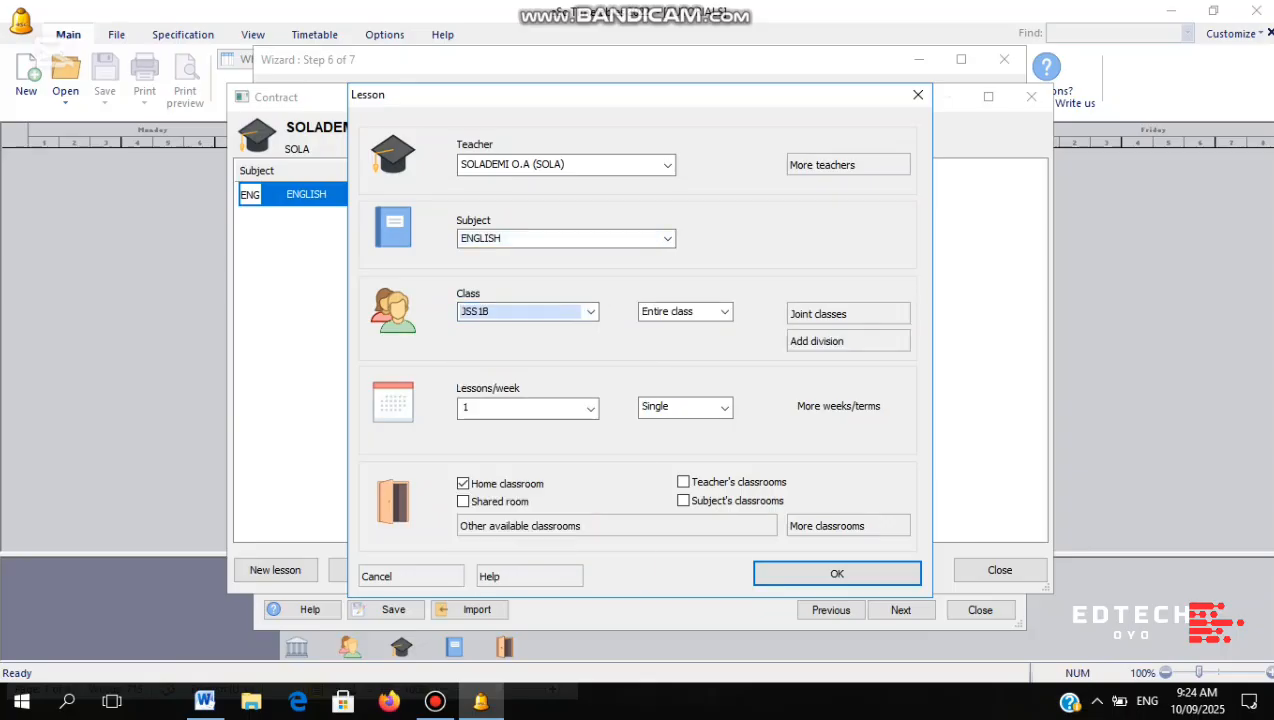
left_click(590, 408)
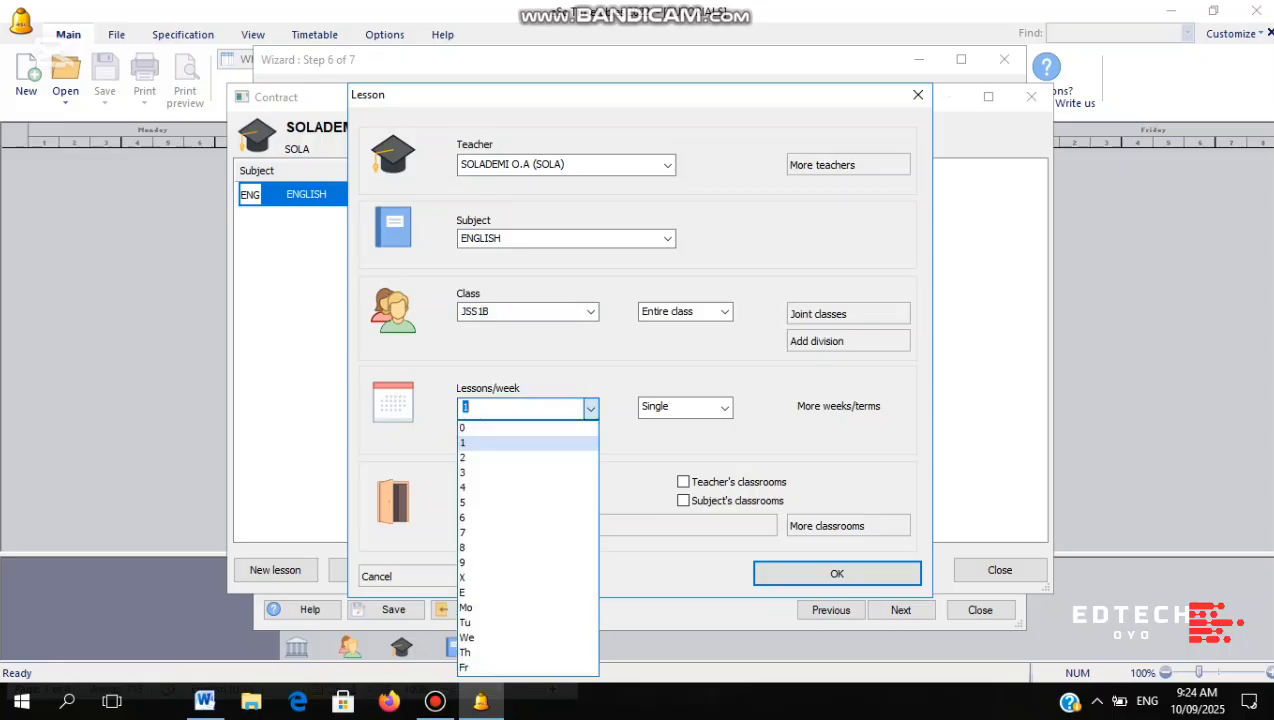
left_click(540, 487)
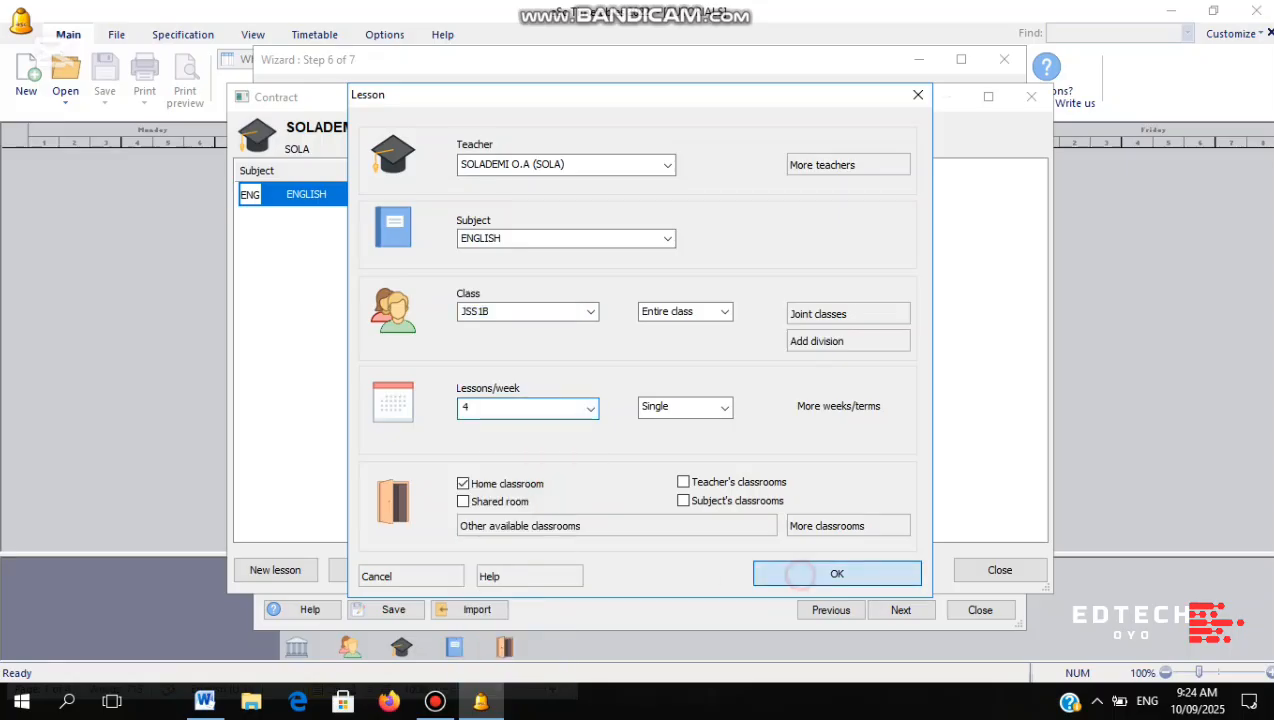
left_click(800, 575)
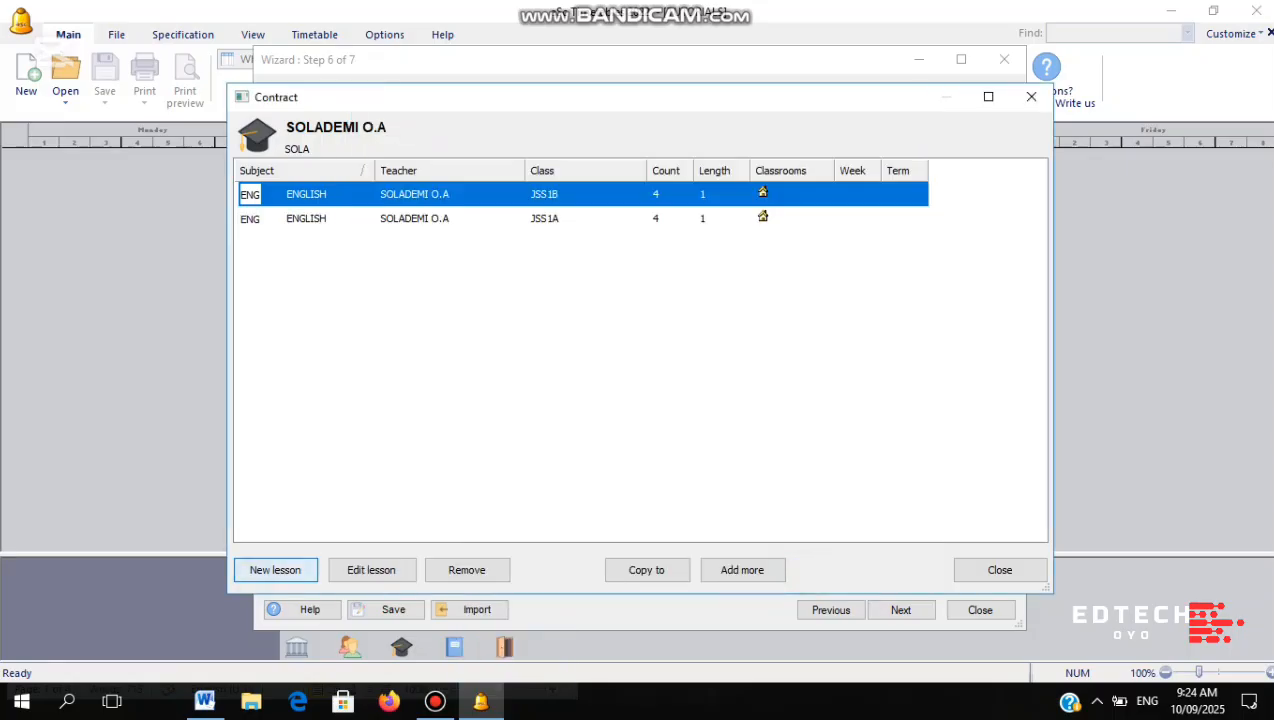
Add a new English lesson for class JSS1C with 4 single lessons per week
left_click(275, 570)
left_click(665, 238)
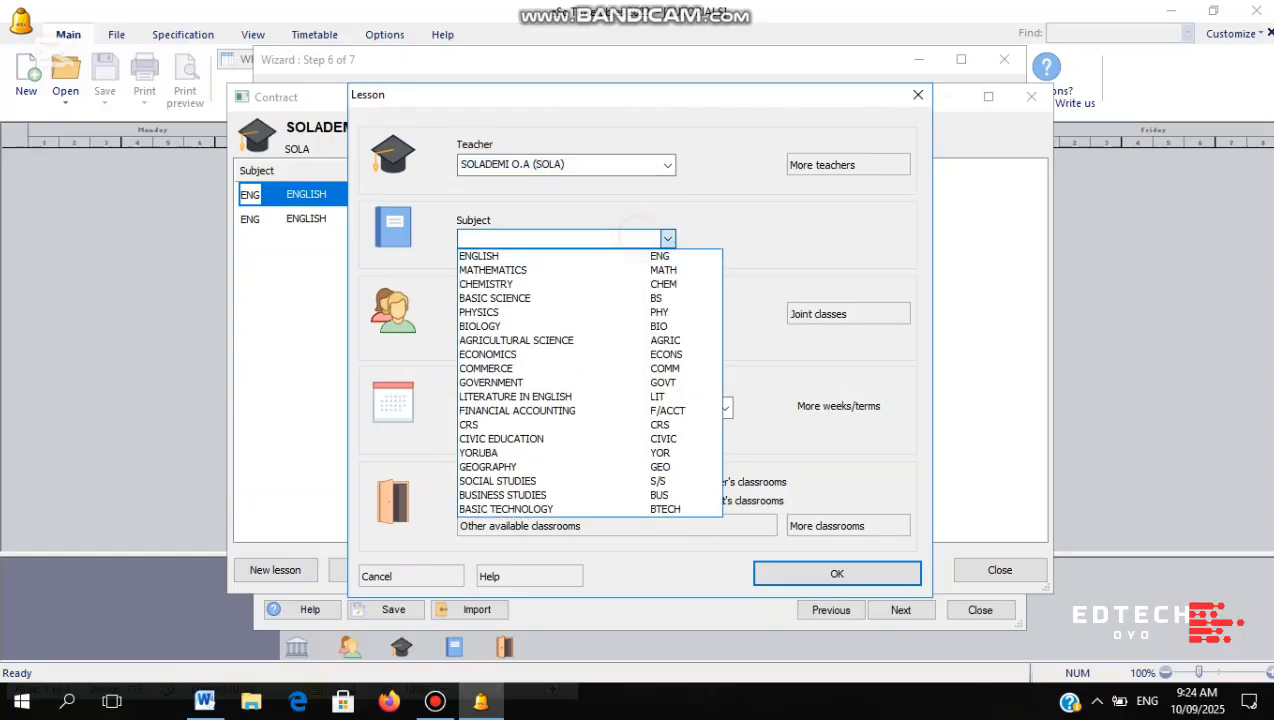
left_click(603, 256)
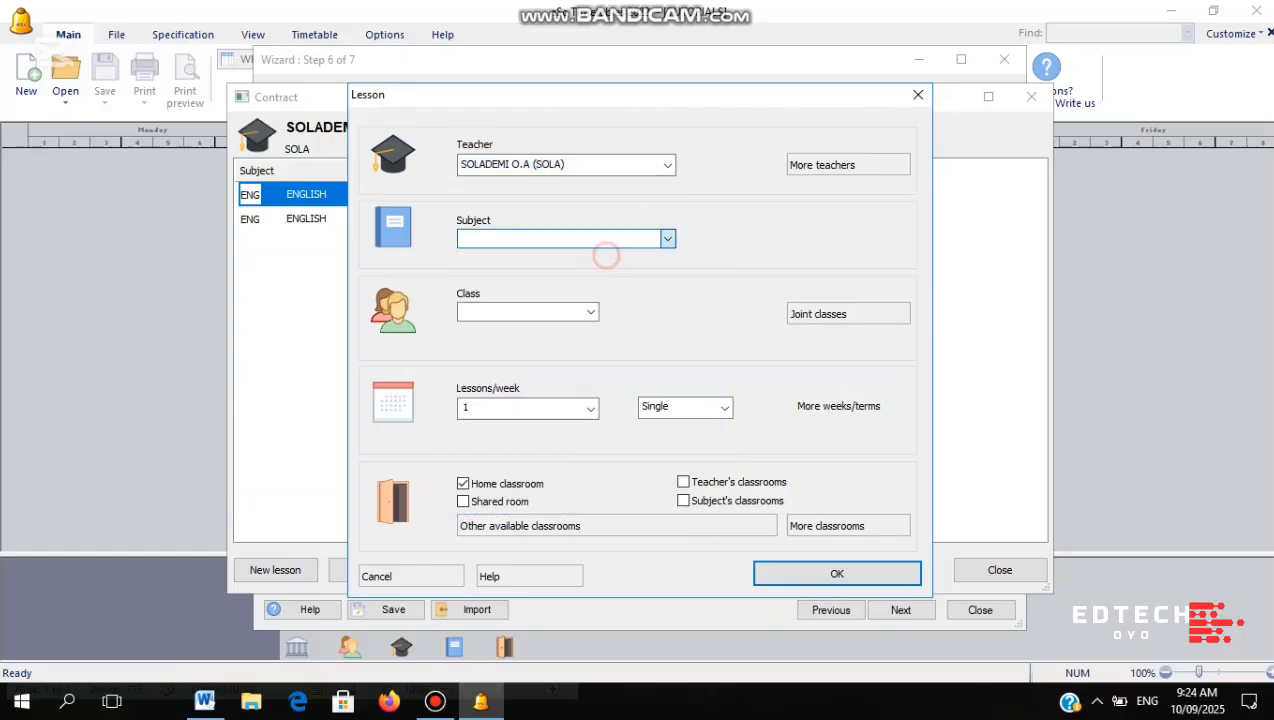
left_click(590, 312)
scroll(588, 330, "up", 2)
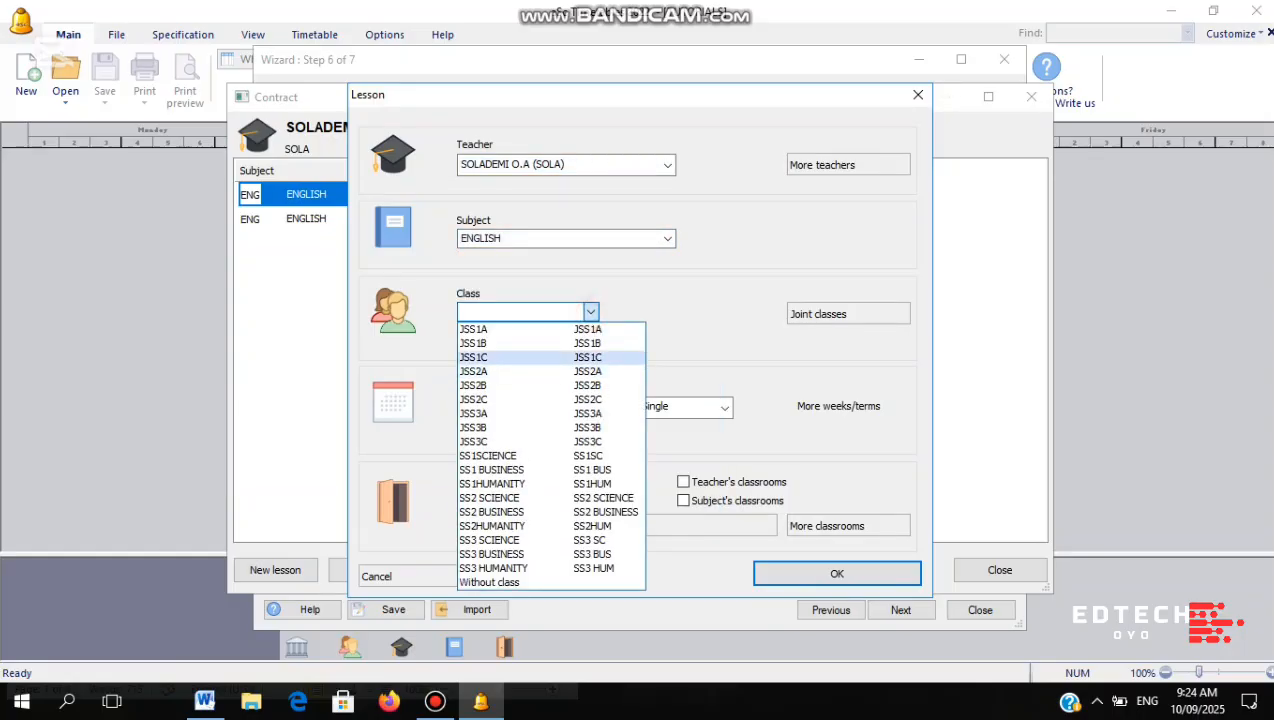
left_click(532, 350)
left_click(590, 408)
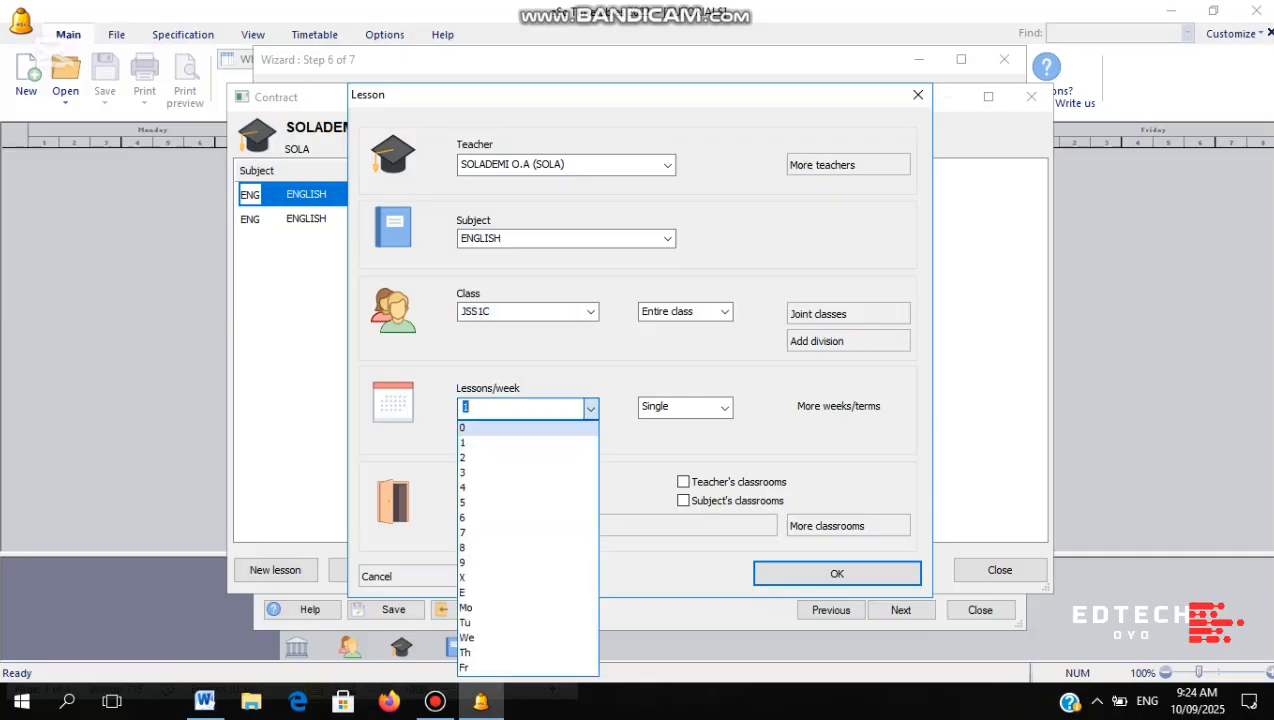
left_click(560, 487)
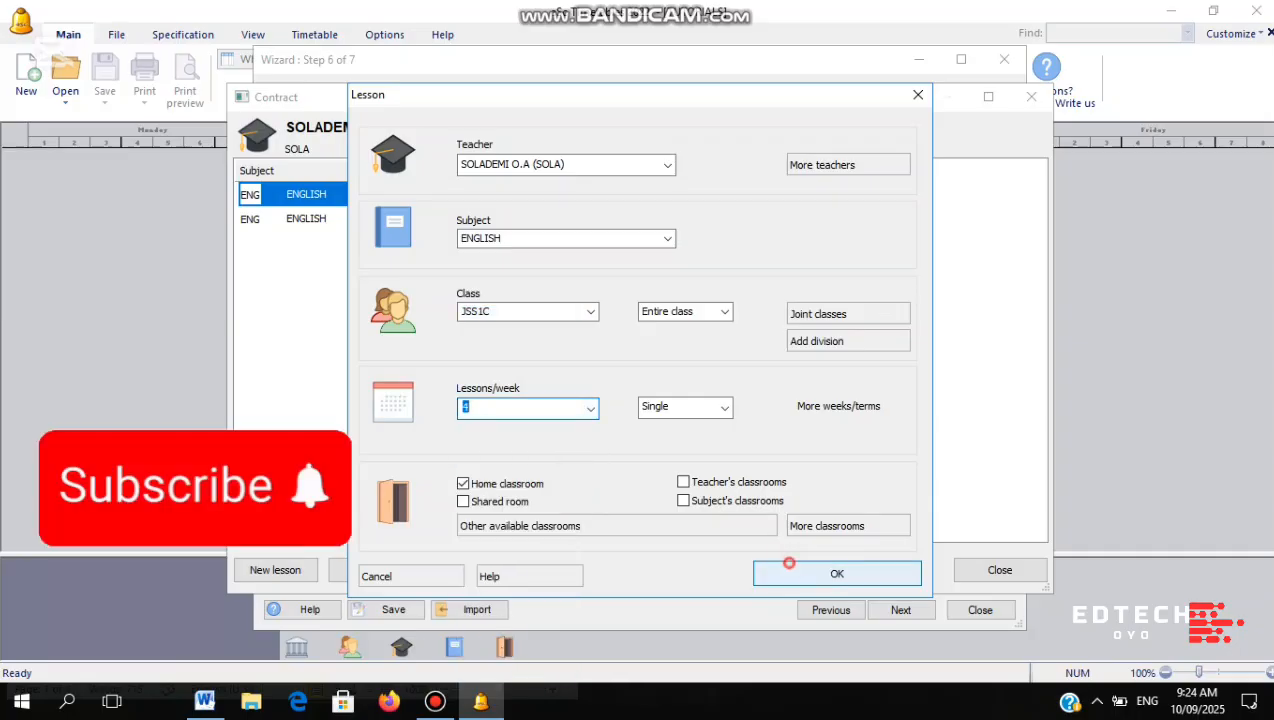
left_click(790, 572)
Start another new English lesson for class JSS2A and set it to 4 lessons per week
left_click(299, 569)
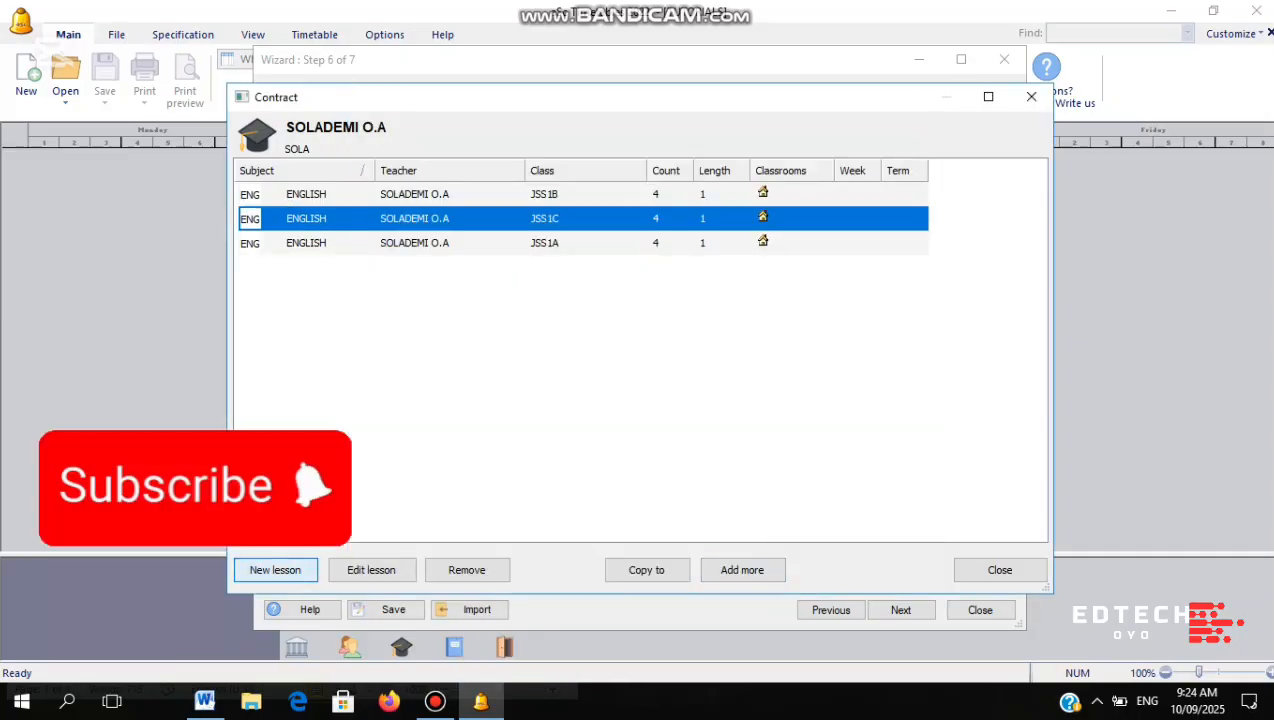
left_click(591, 237)
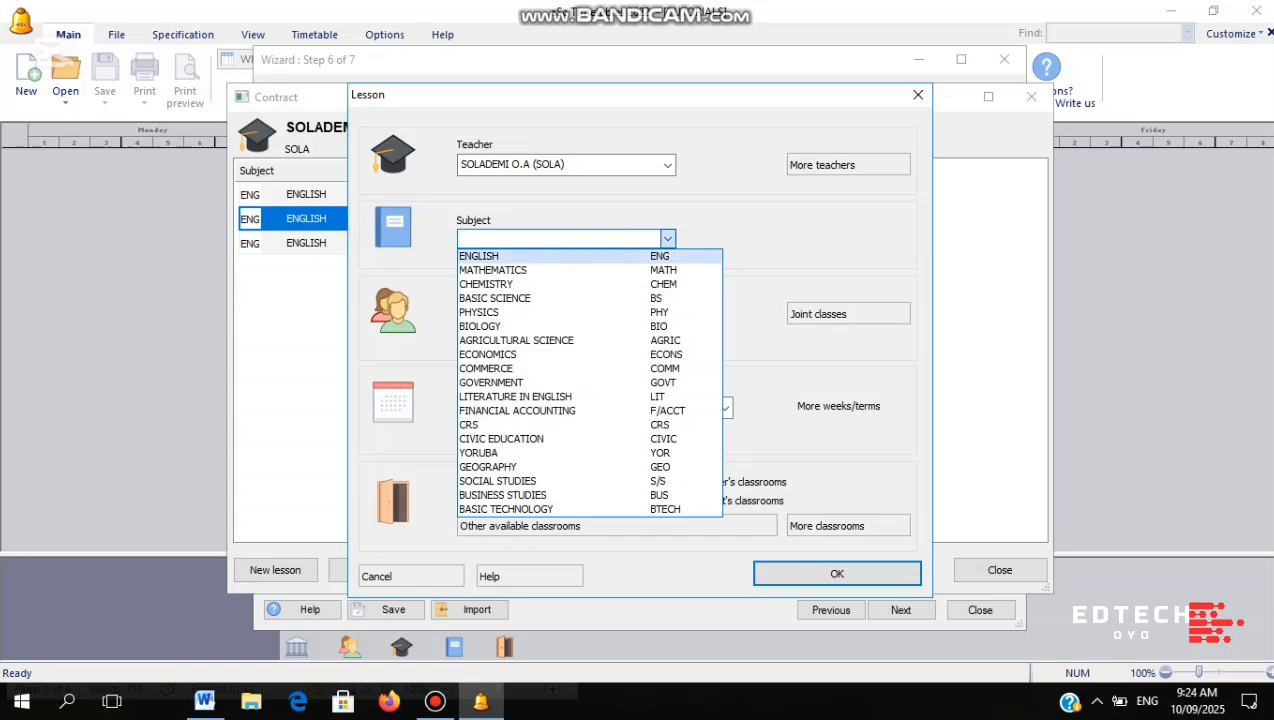
left_click(553, 258)
left_click(591, 312)
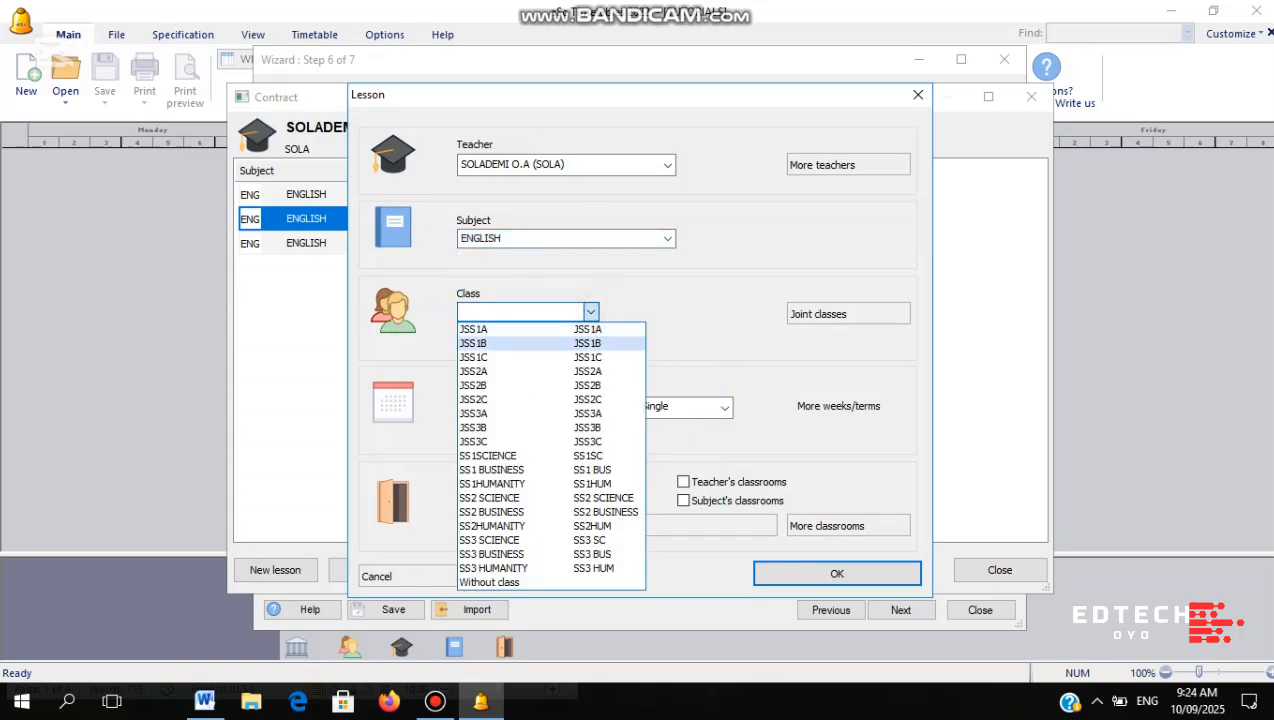
left_click(543, 375)
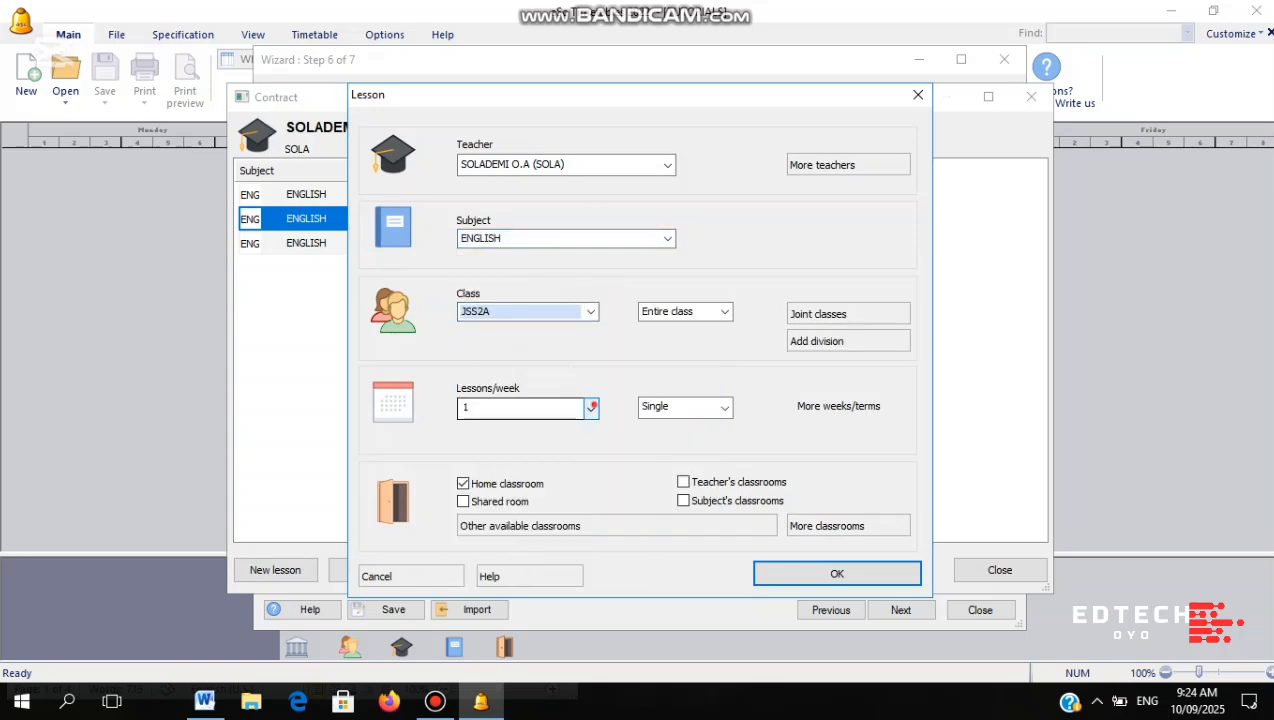
left_click(591, 408)
key("Down")
key("Down")
key("Down")
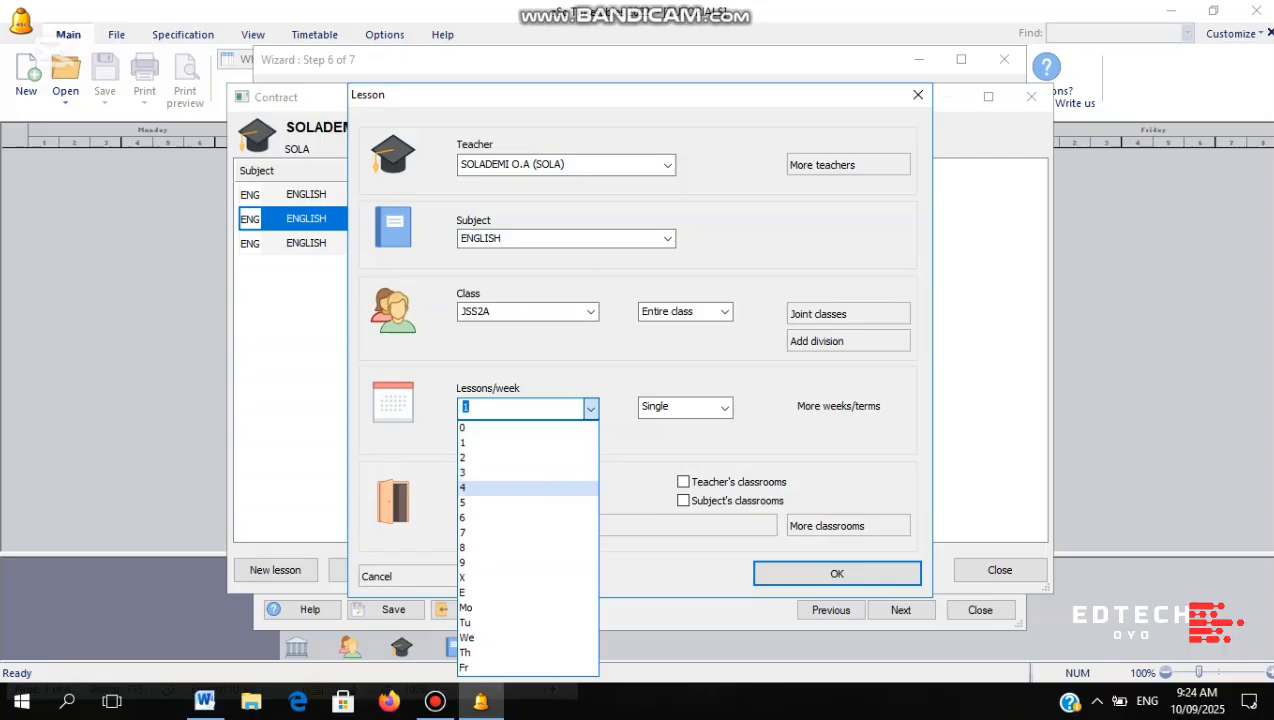
key("Return")
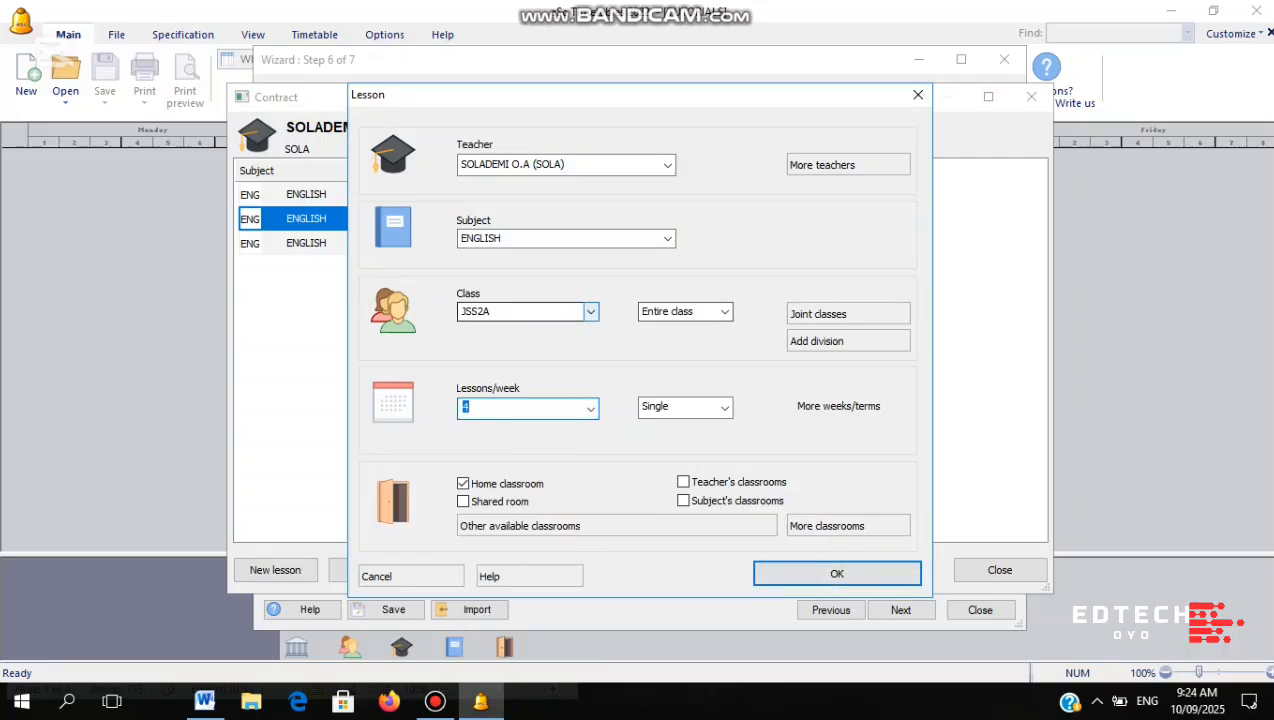
Change the new lesson's class to SS1SCIENCE and save it with 4 single lessons per week
left_click(591, 311)
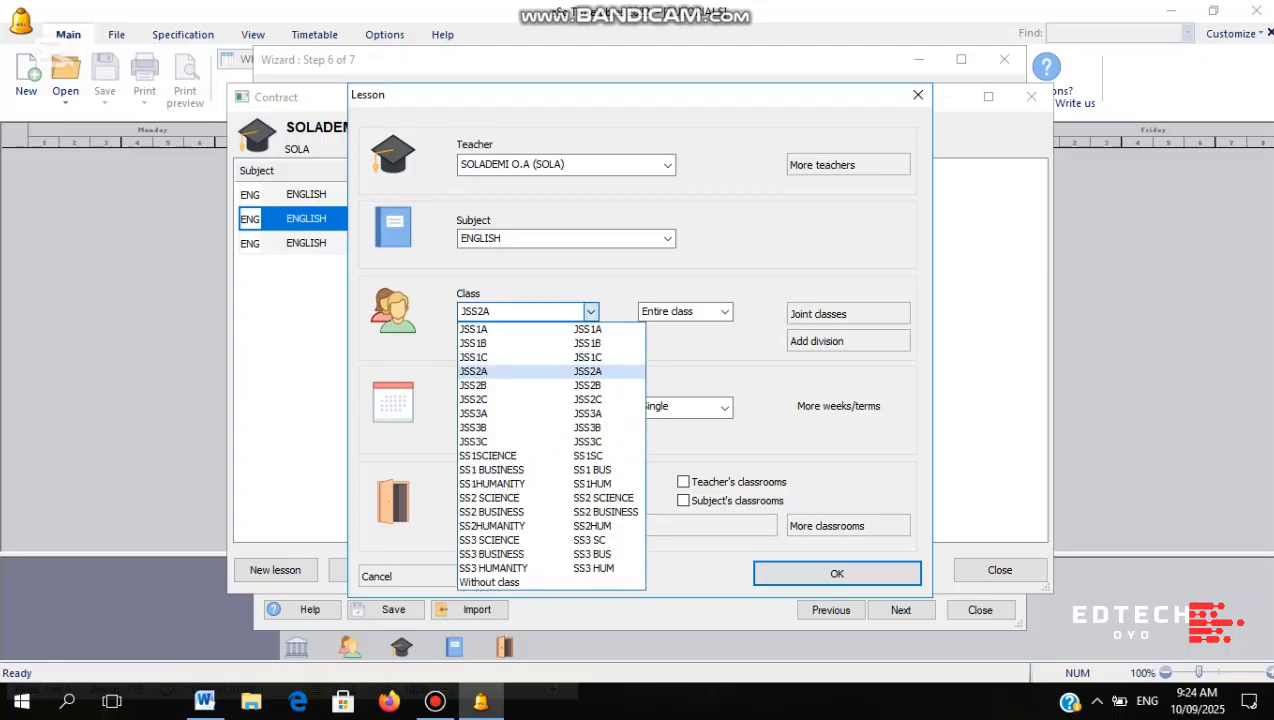
left_click(540, 455)
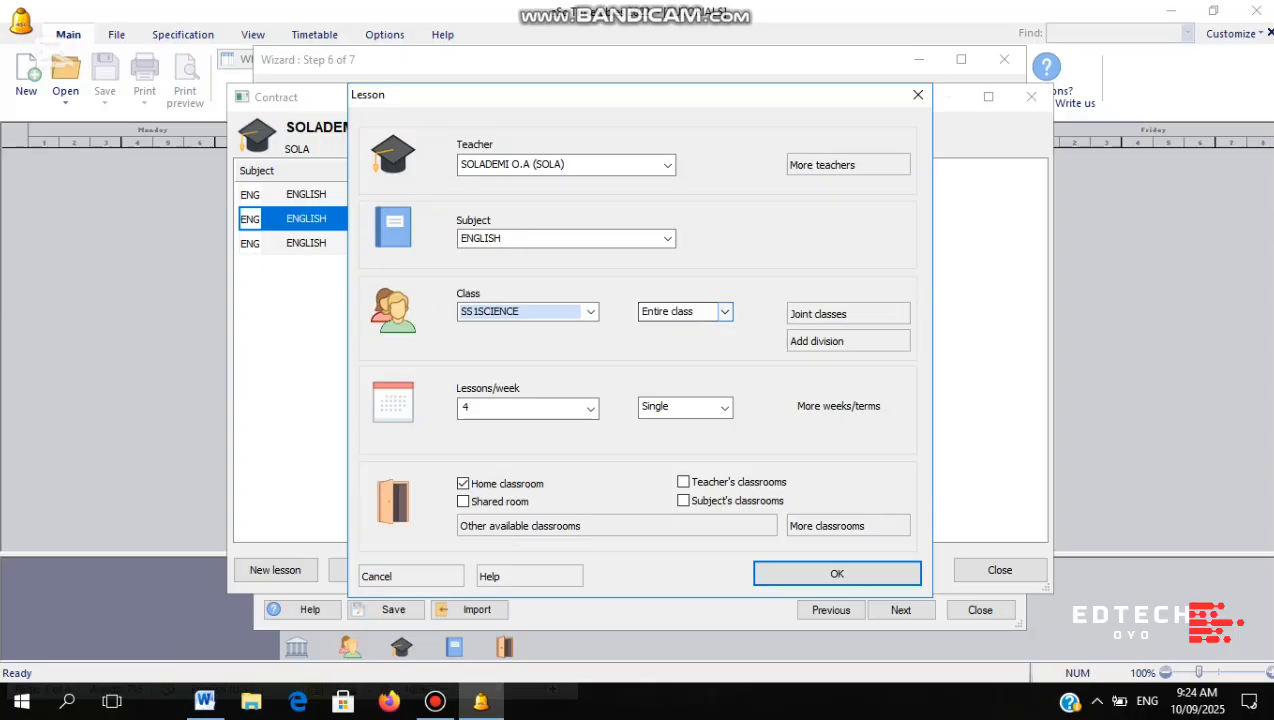
left_click(590, 408)
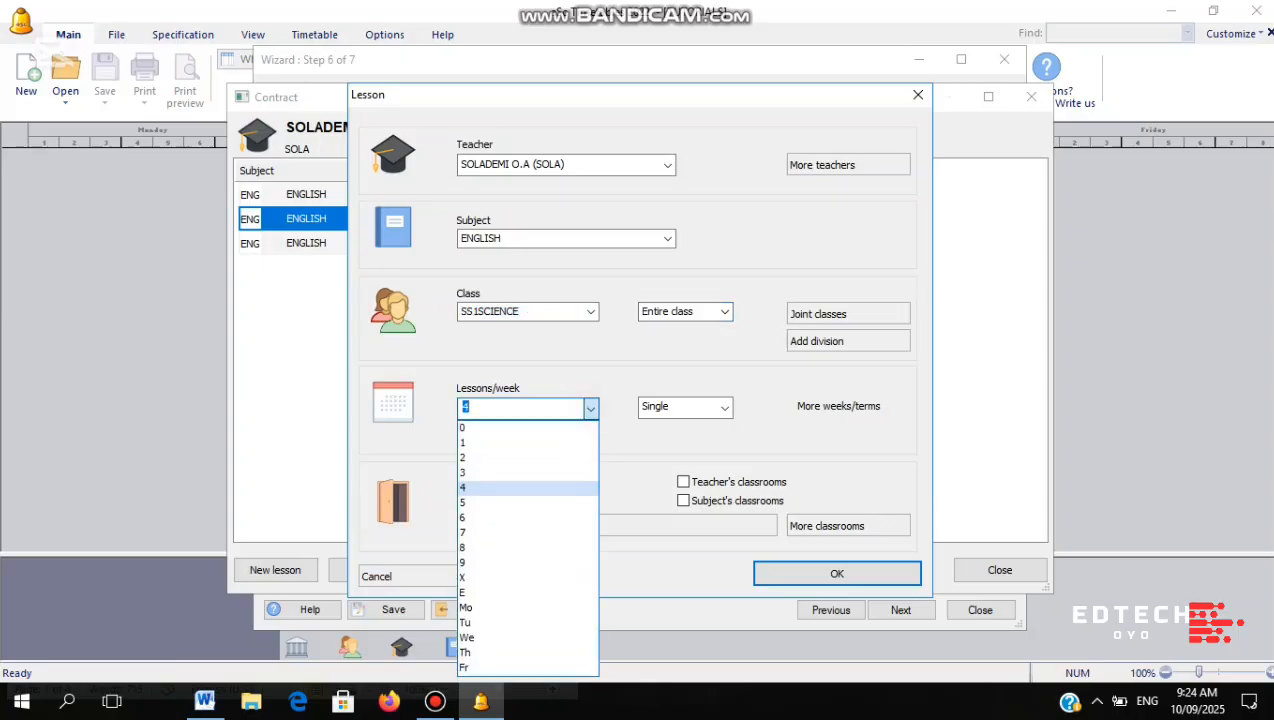
left_click(643, 367)
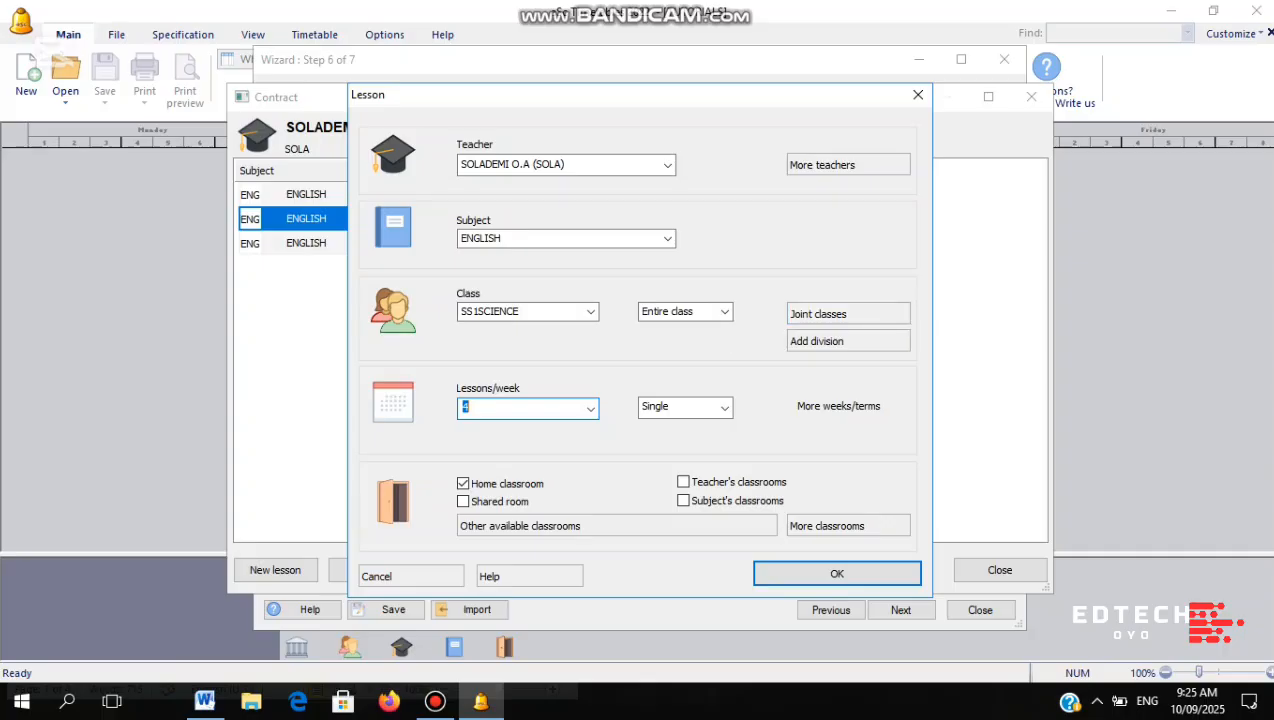
type("4")
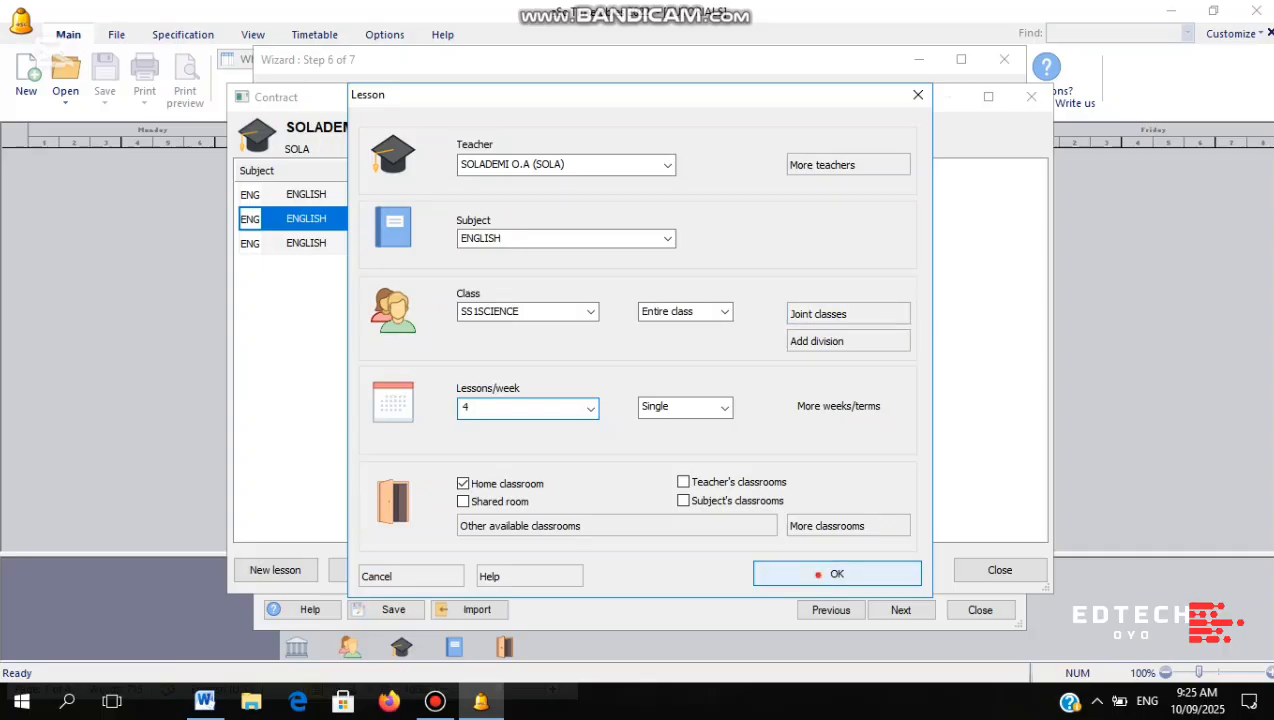
left_click(813, 572)
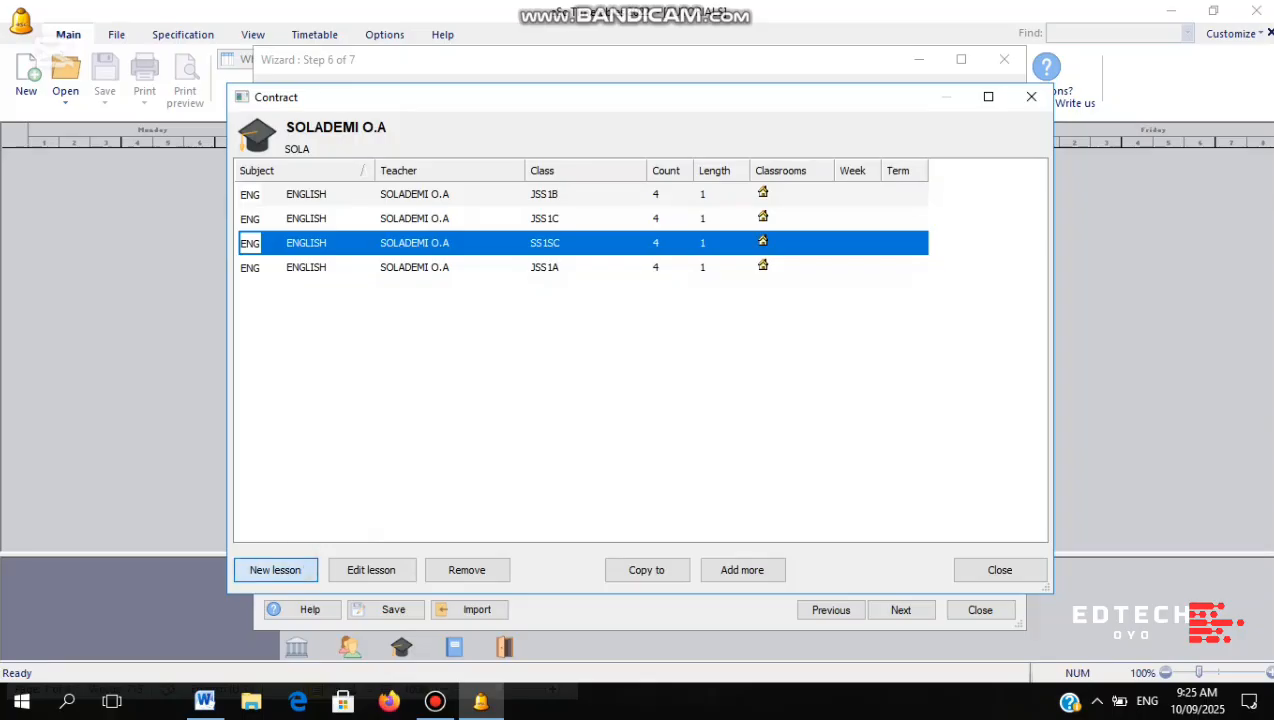
Add a new English lesson for class SS1 BUSINESS with 4 lessons per week and close the teacher's contract
left_click(275, 570)
left_click(662, 238)
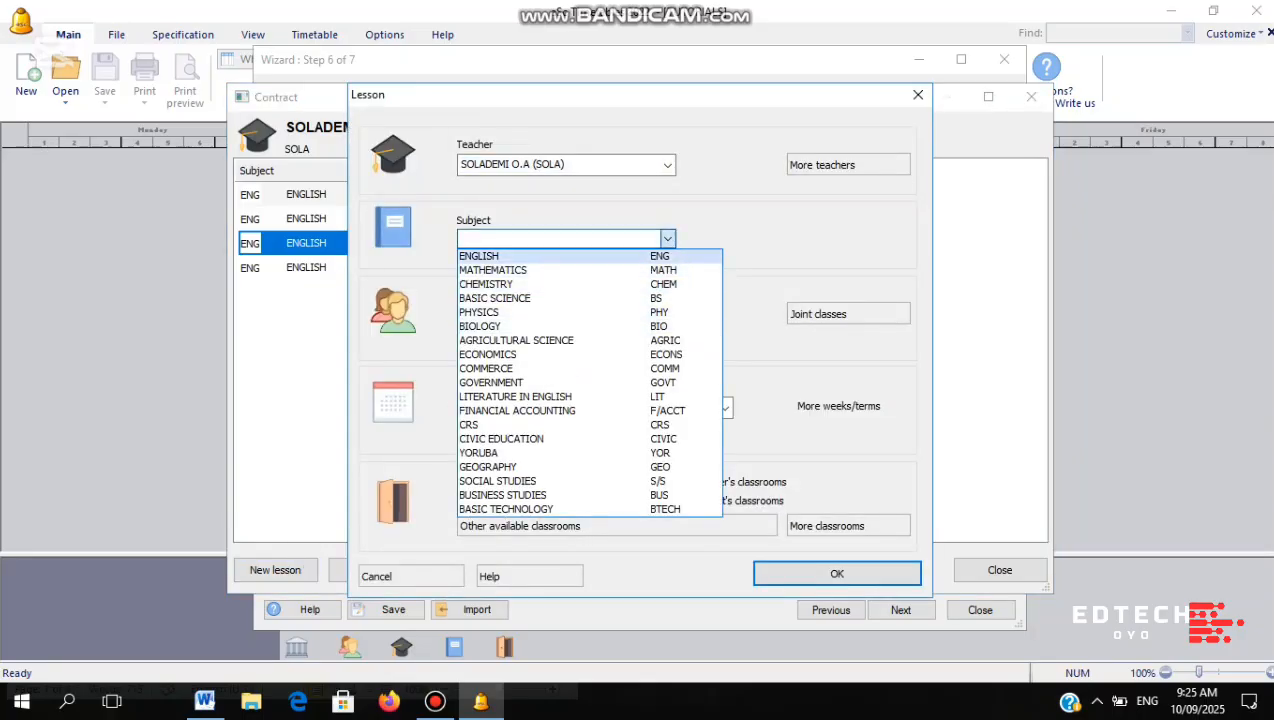
left_click(555, 256)
left_click(564, 311)
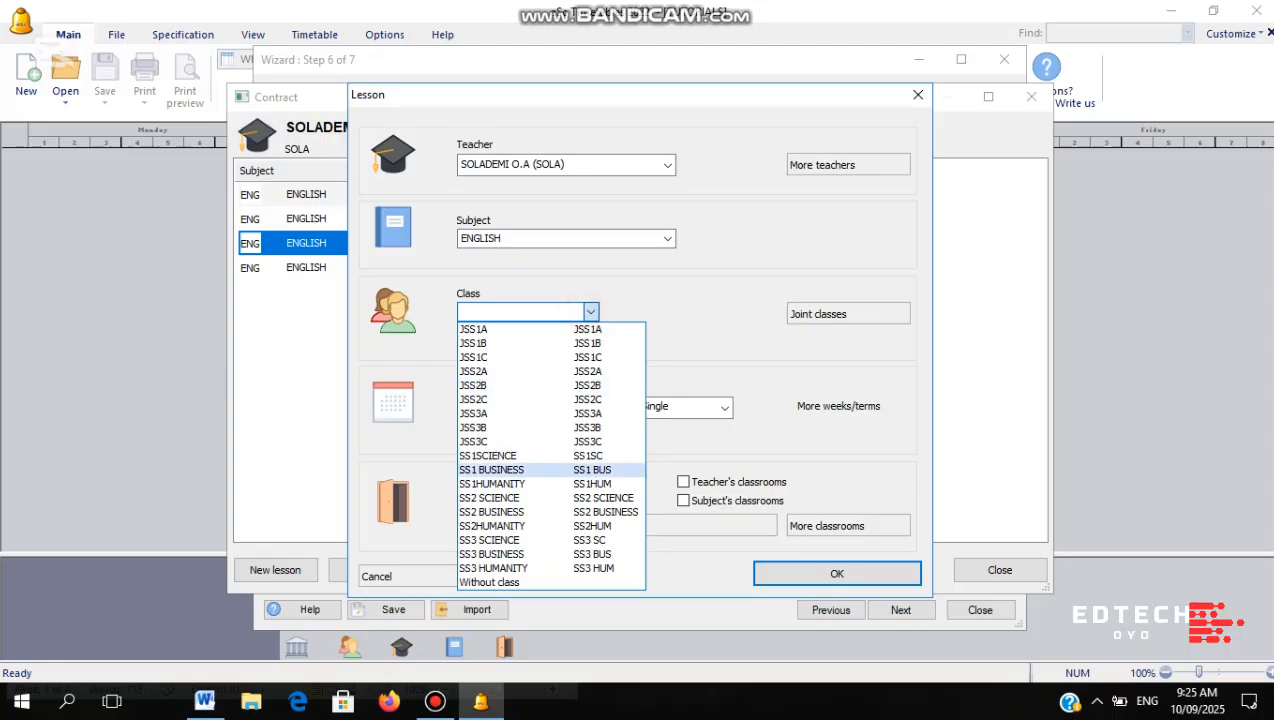
left_click(491, 469)
left_click(527, 408)
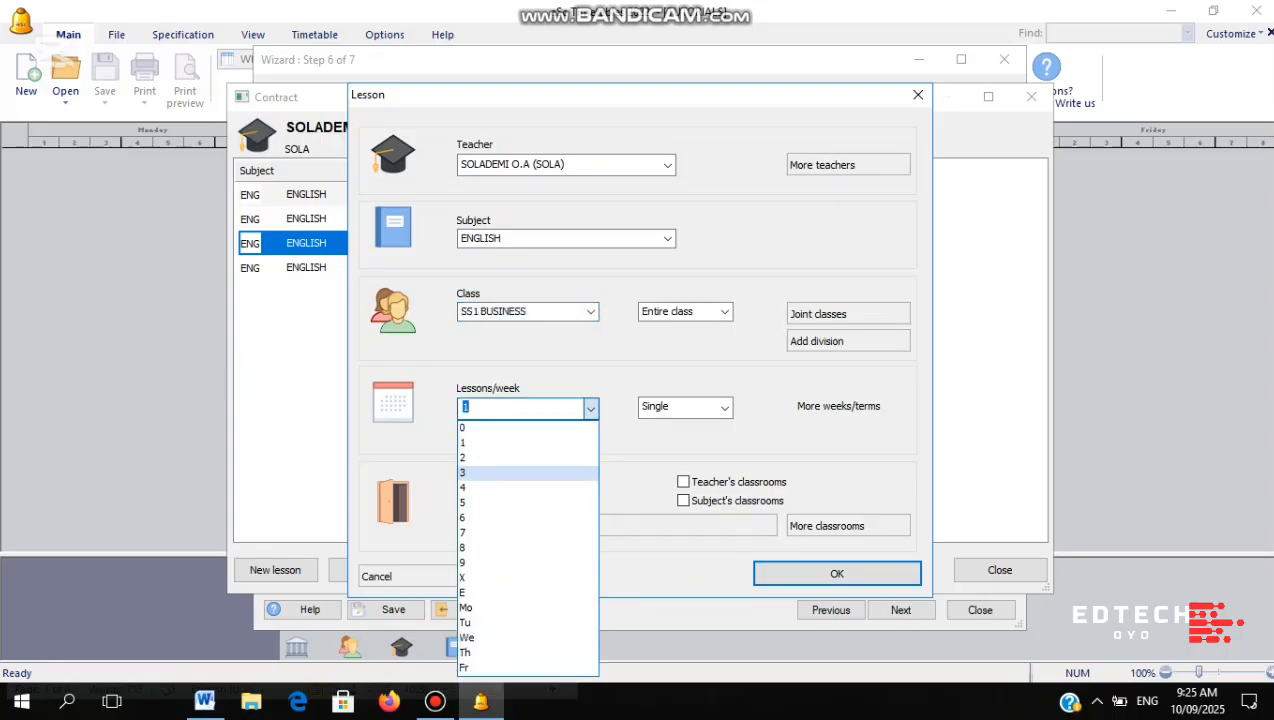
left_click(527, 487)
left_click(771, 571)
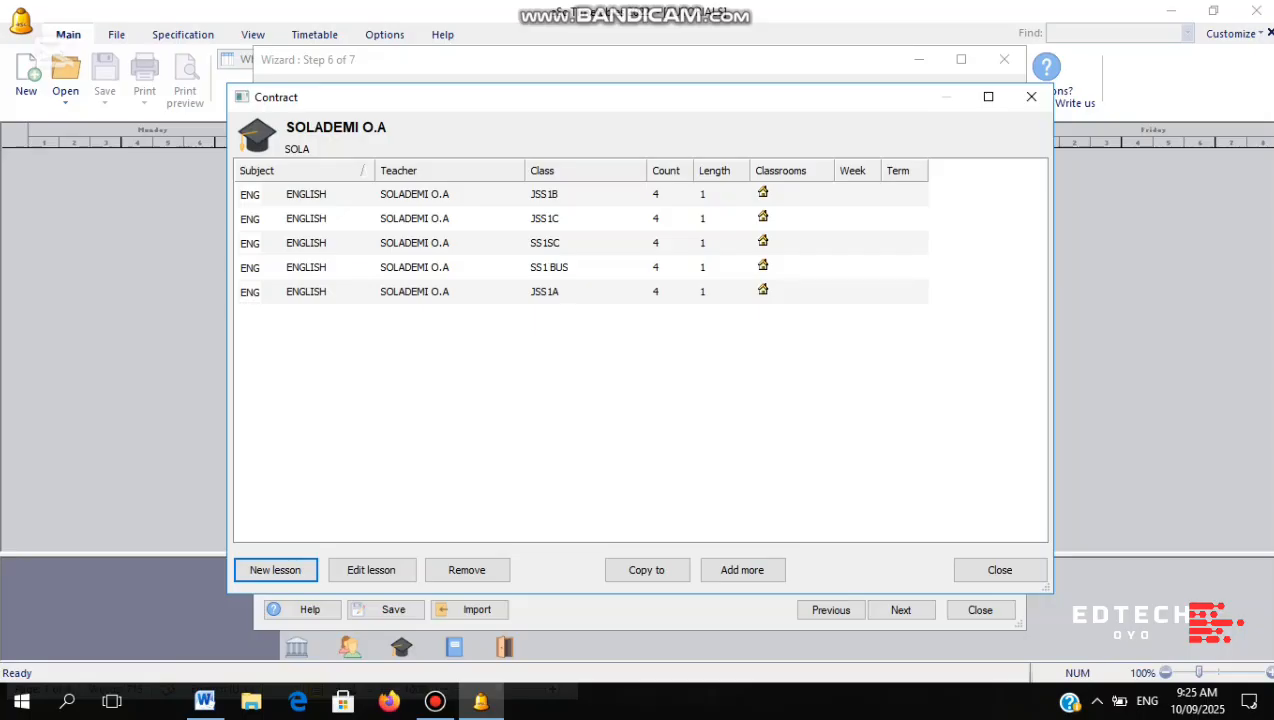
left_click(1000, 570)
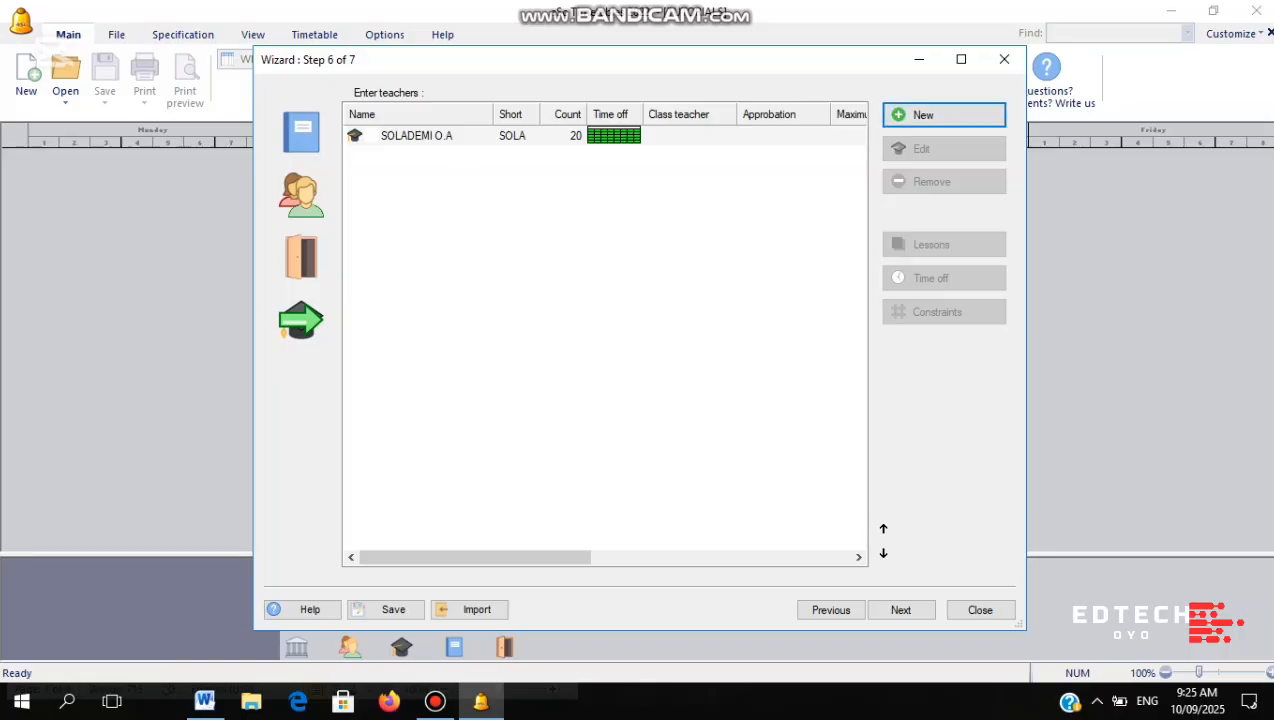
Review the existing teacher's assigned English lessons in the contract and close it
left_click(416, 135)
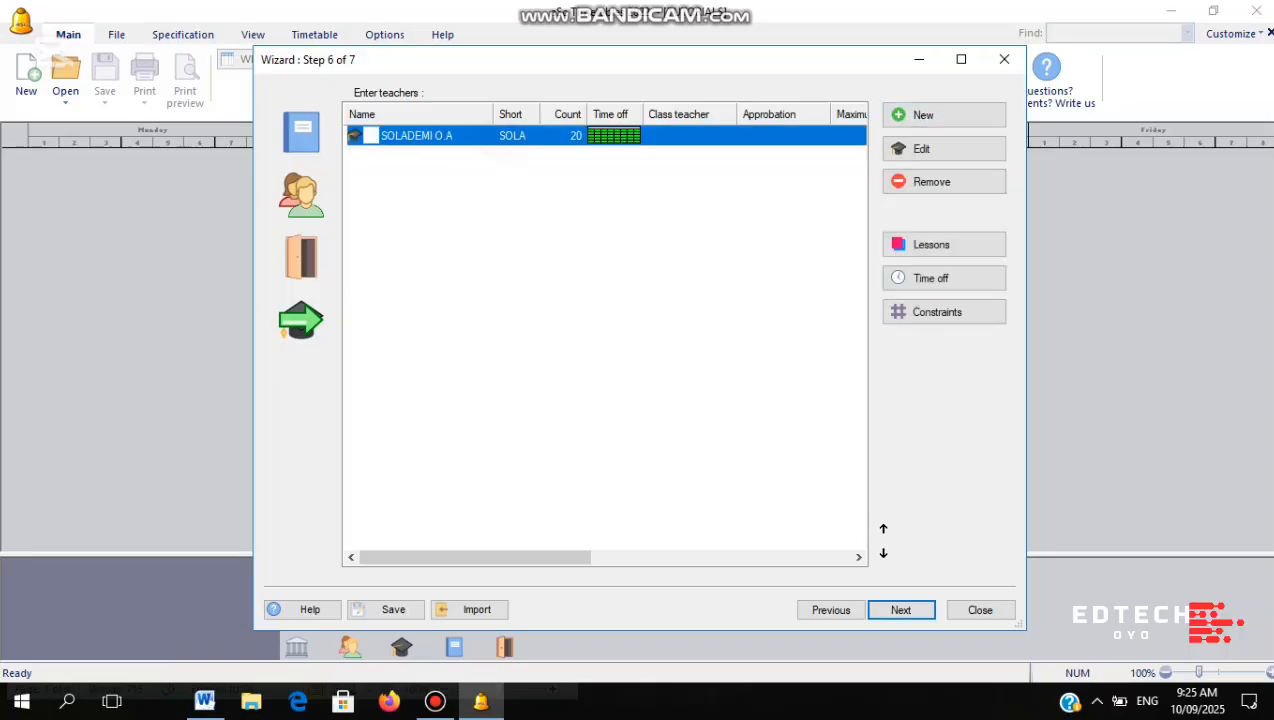
left_click(944, 244)
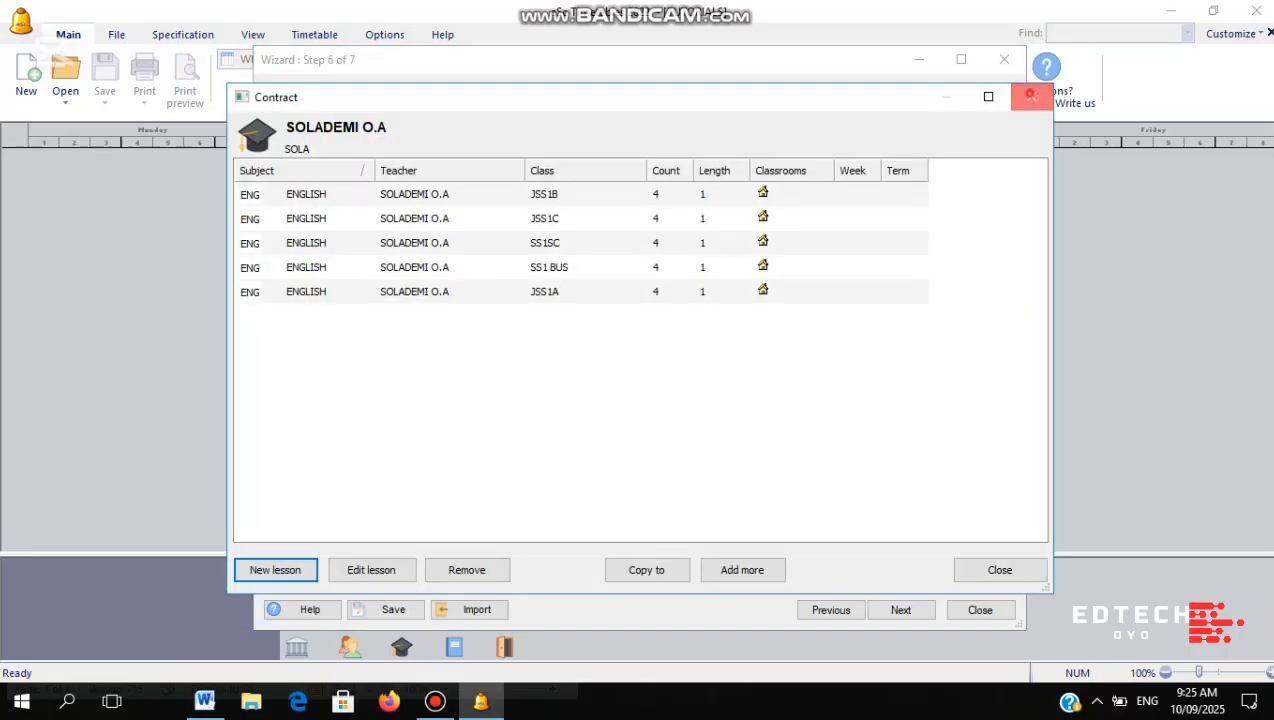
left_click(1031, 96)
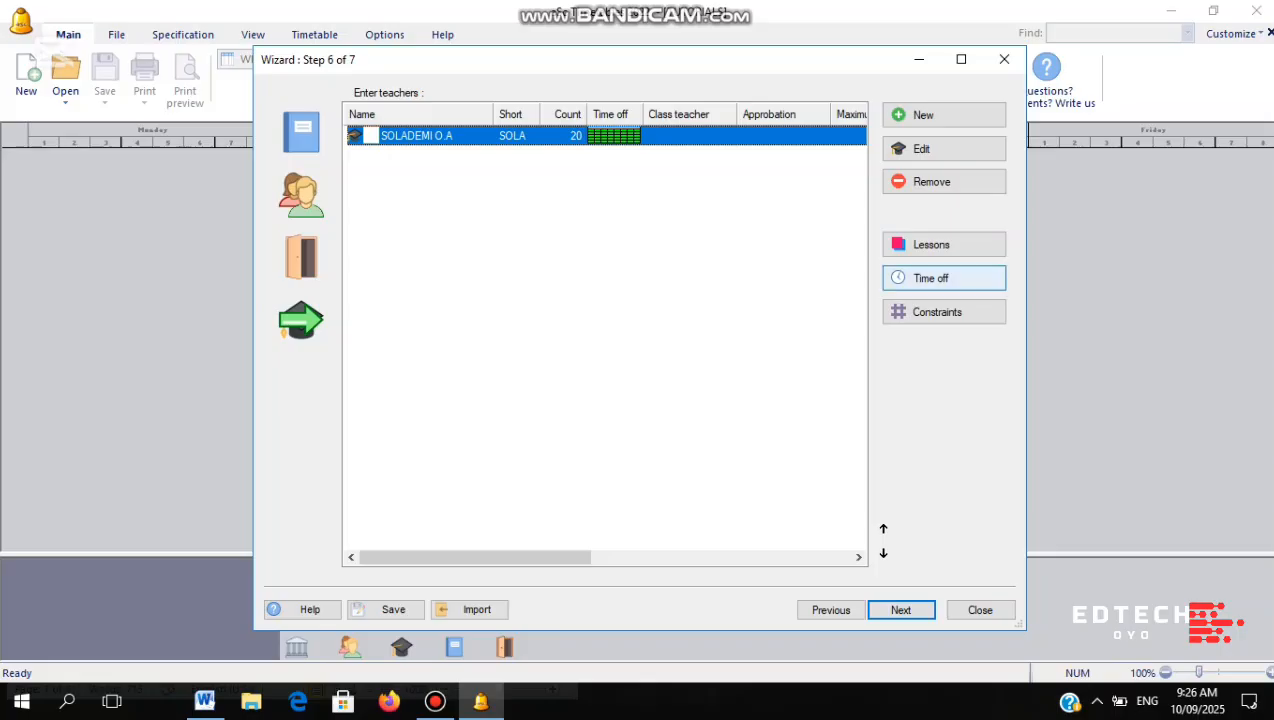
Mark the teacher as not available for periods 1 to 8 on Tuesday in the time-off grid and confirm
left_click(944, 278)
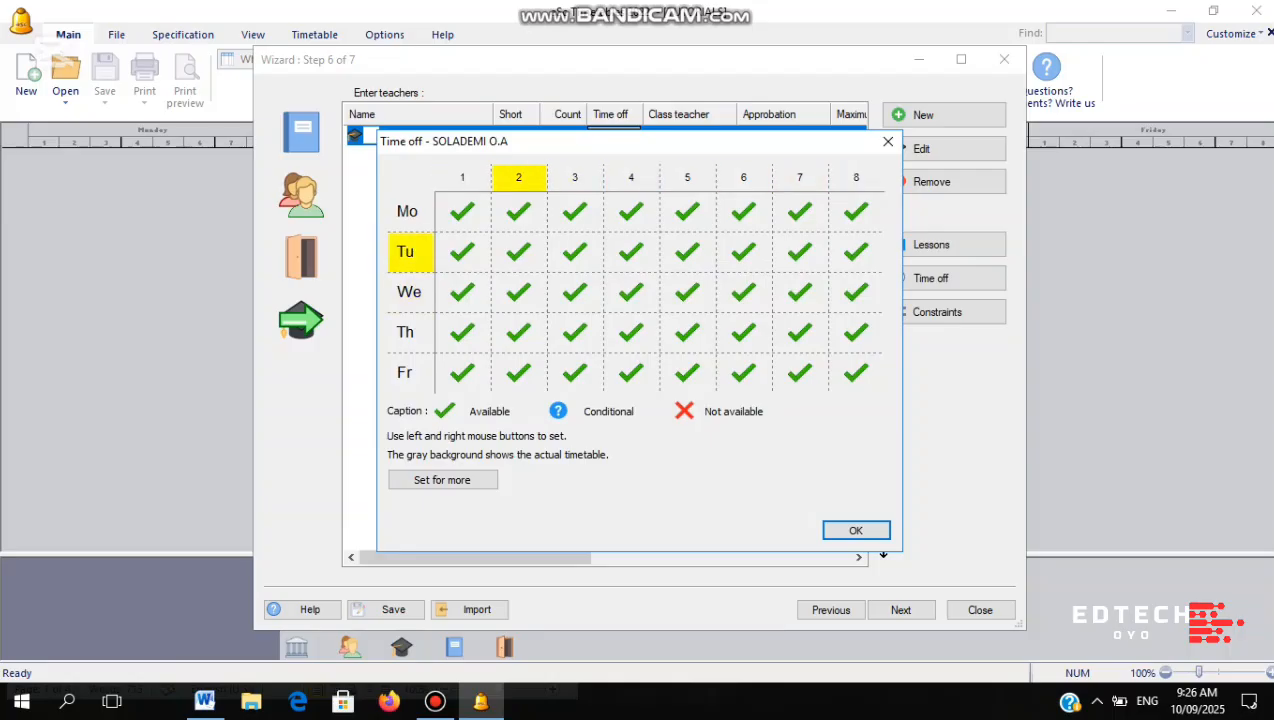
left_click(462, 252)
left_click(462, 252)
left_click(462, 252)
right_click(462, 252)
right_click(462, 252)
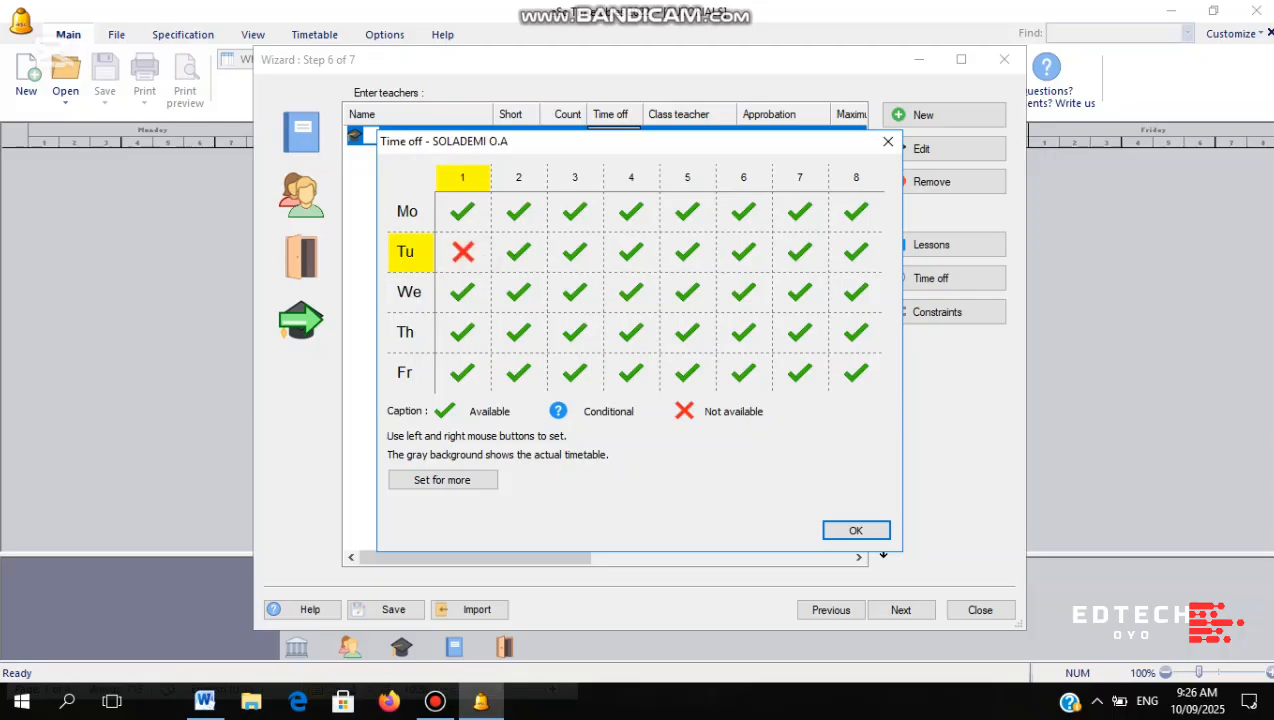
right_click(518, 252)
right_click(518, 252)
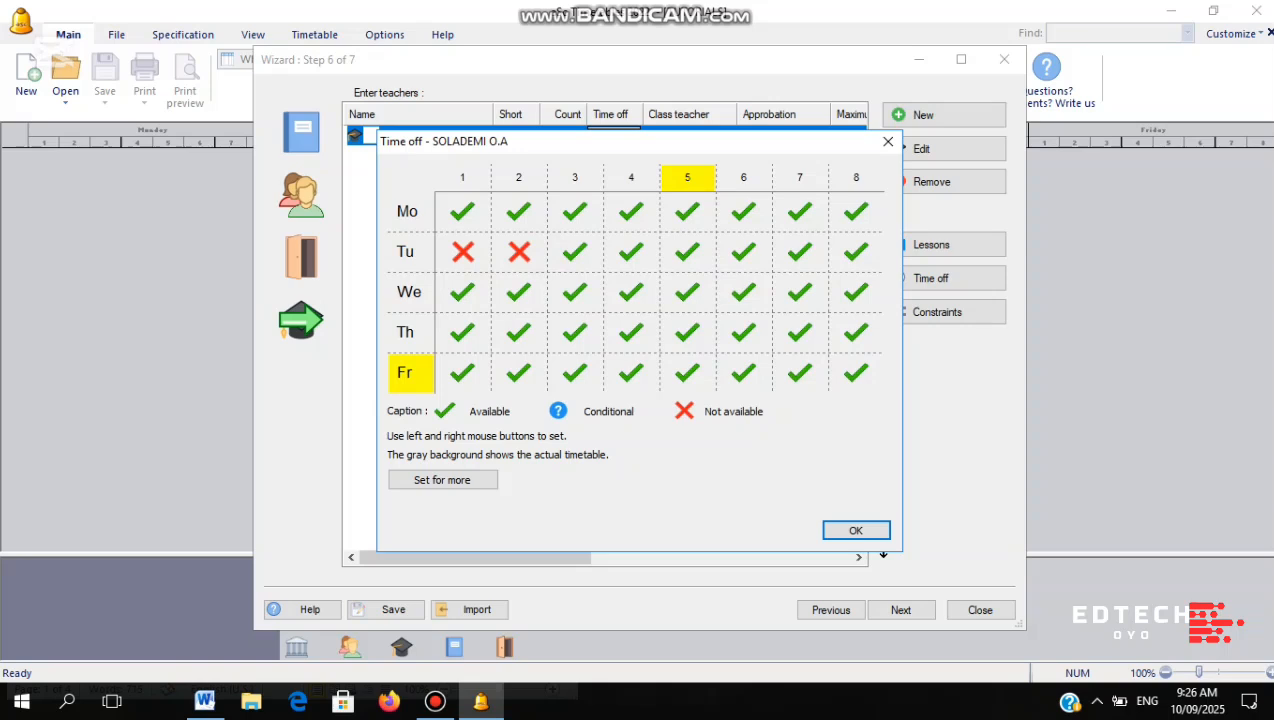
right_click(575, 252)
right_click(575, 252)
right_click(631, 252)
right_click(631, 252)
right_click(687, 252)
right_click(687, 252)
right_click(743, 252)
right_click(743, 252)
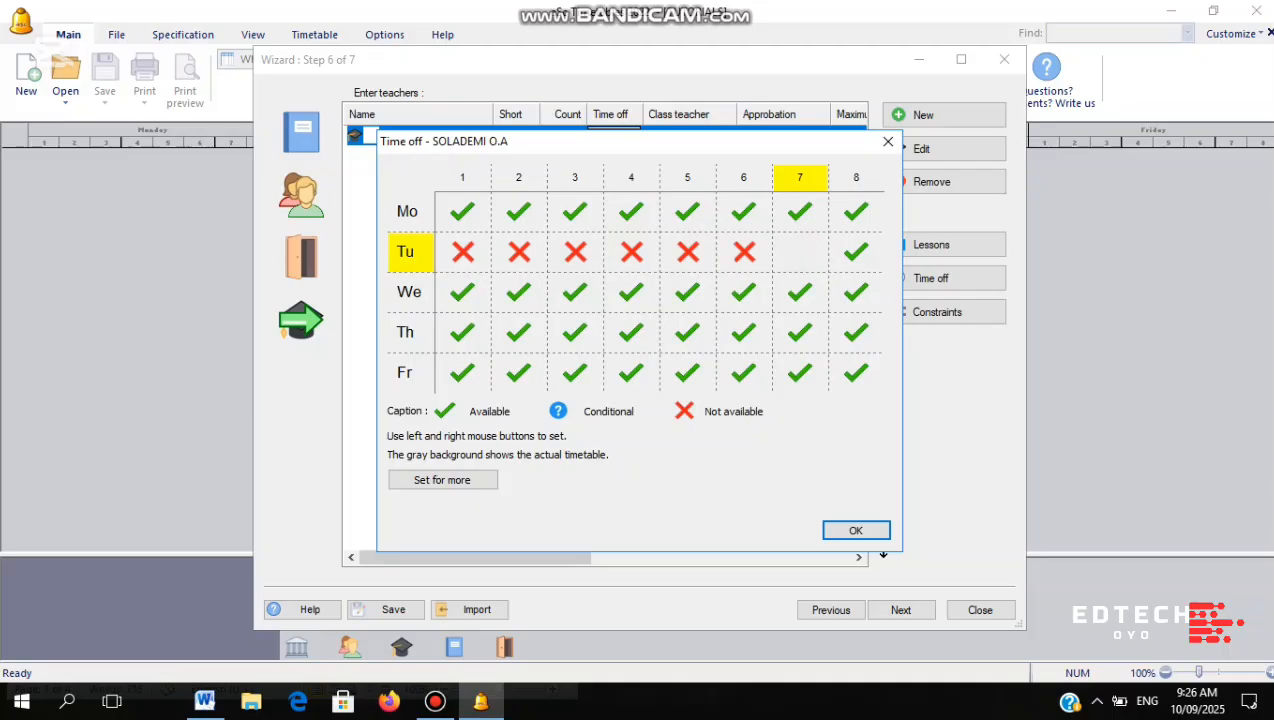
right_click(799, 252)
right_click(855, 252)
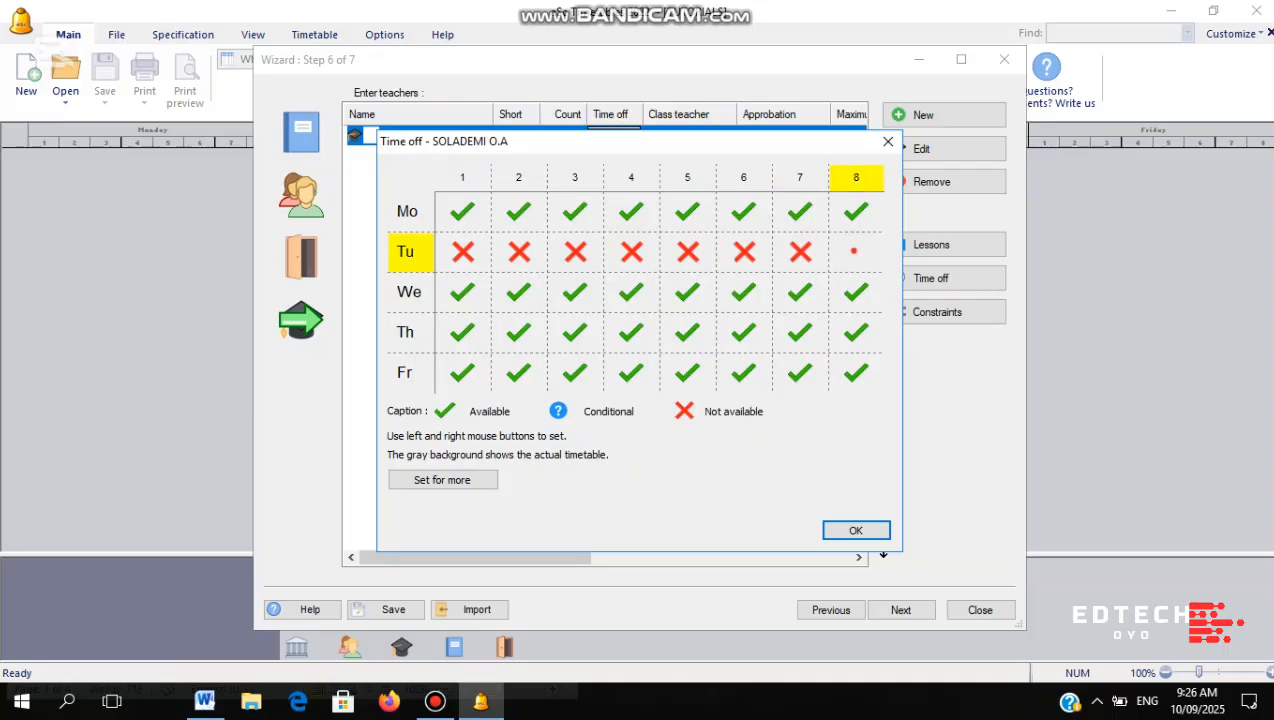
right_click(855, 252)
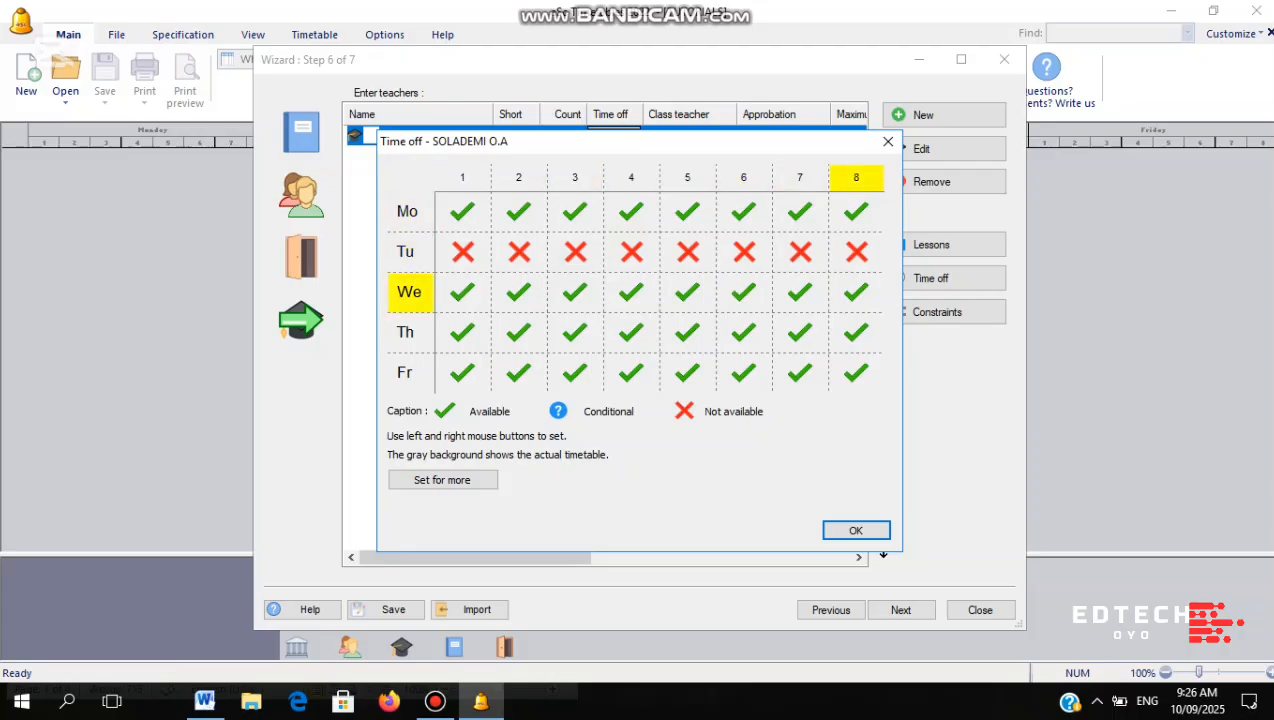
left_click(856, 530)
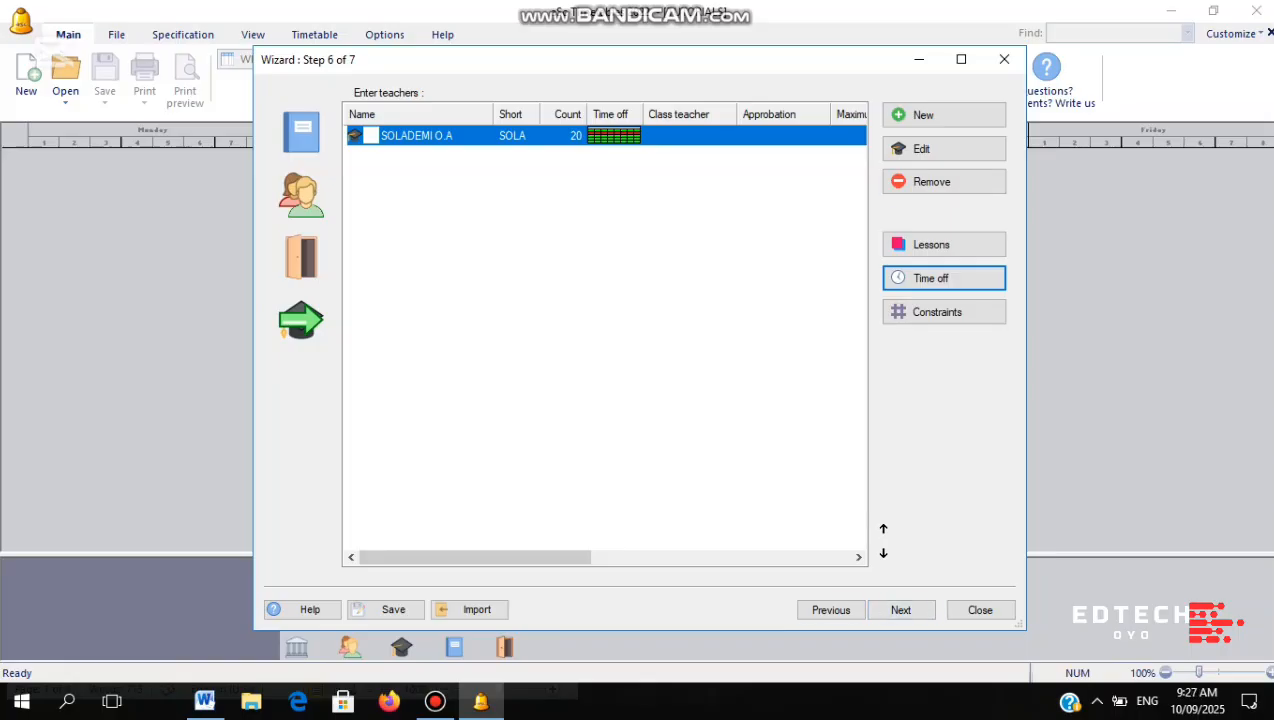
Start a new teacher record and fill in the teacher's last name, first-name initials and short name
left_click(952, 114)
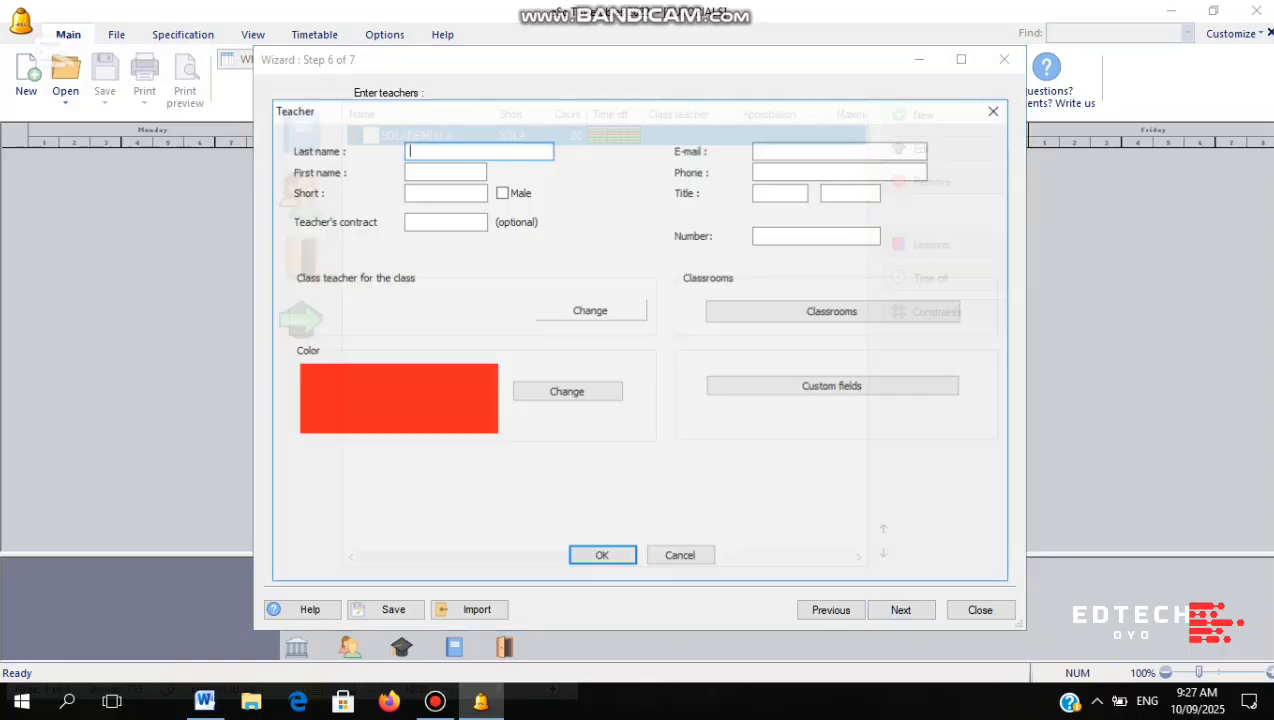
left_click(515, 152)
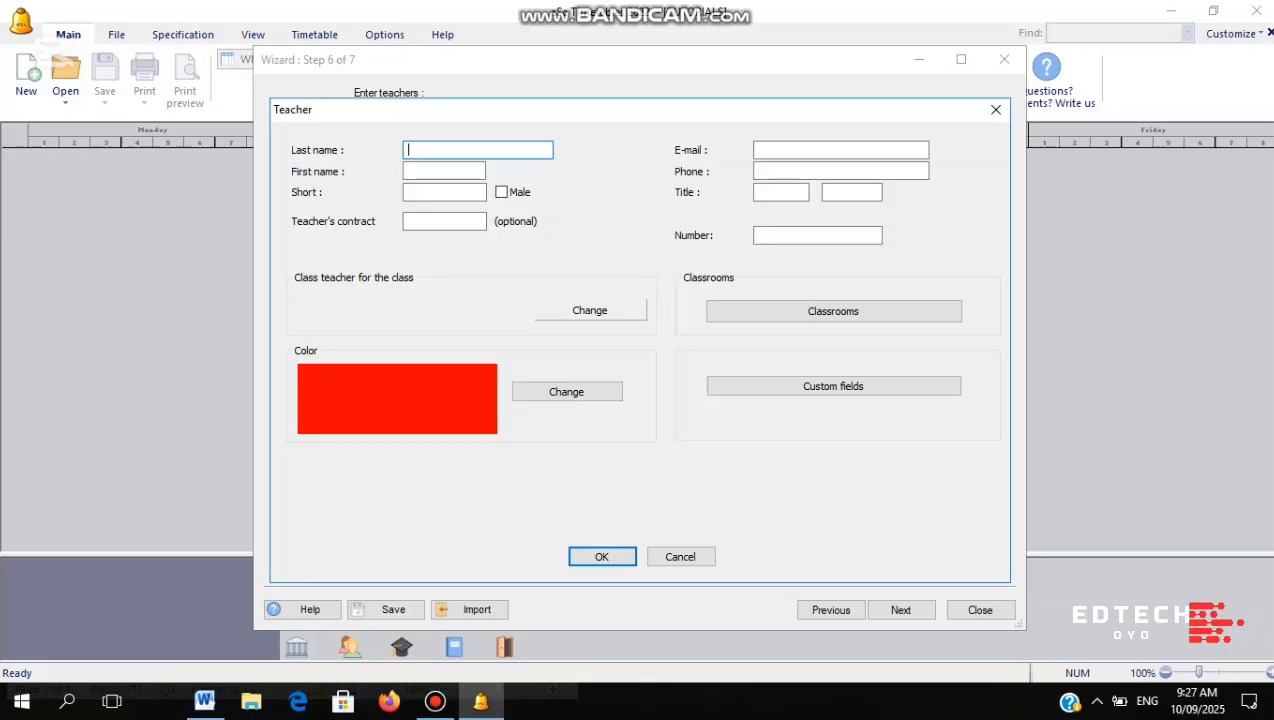
type("FUNKE")
left_click(470, 170)
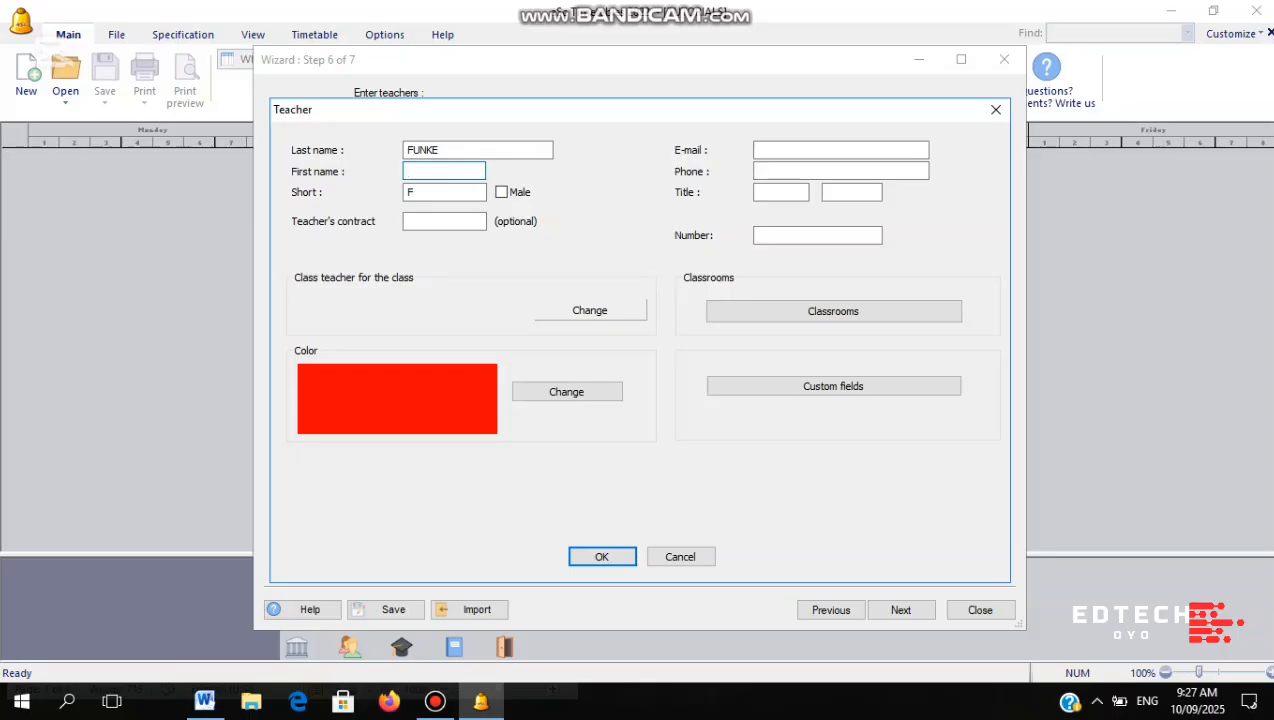
type("A.P")
key("Tab")
key("BackSpace")
key("BackSpace")
type("FUN")
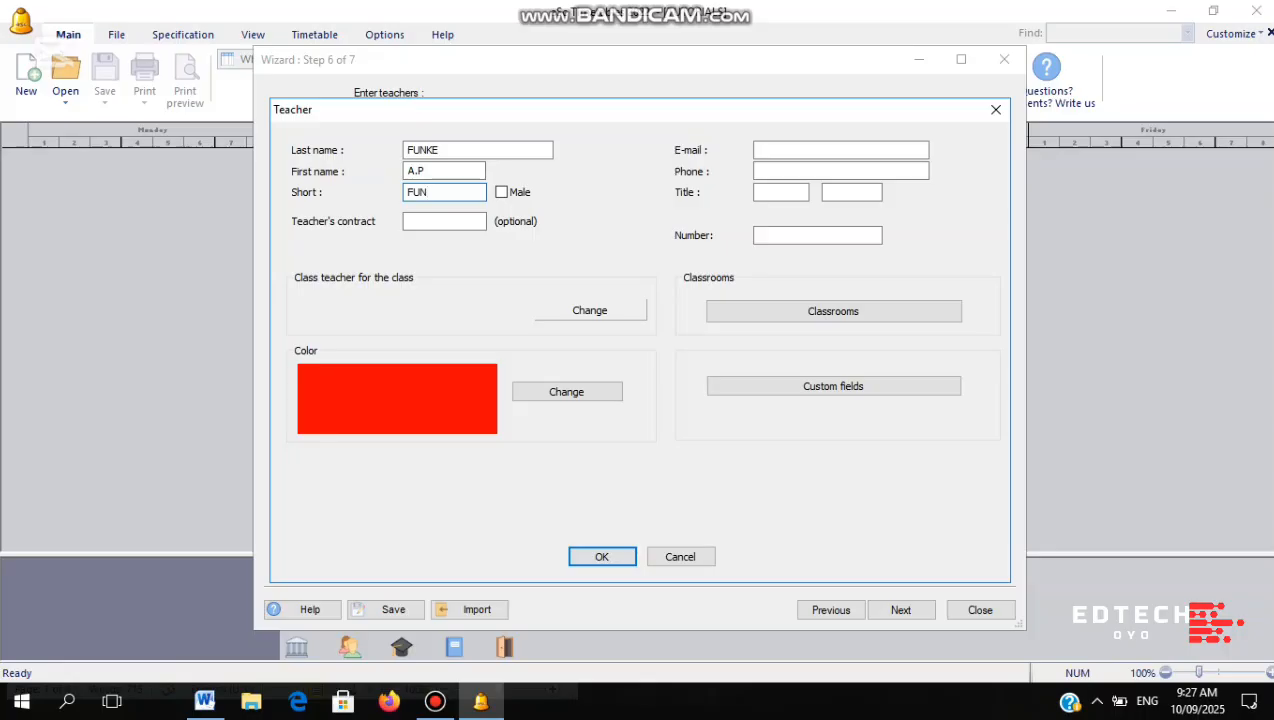
type("KW")
key("BackSpace")
type("E")
Set the new teacher's background color to white and save the teacher record
left_click(566, 391)
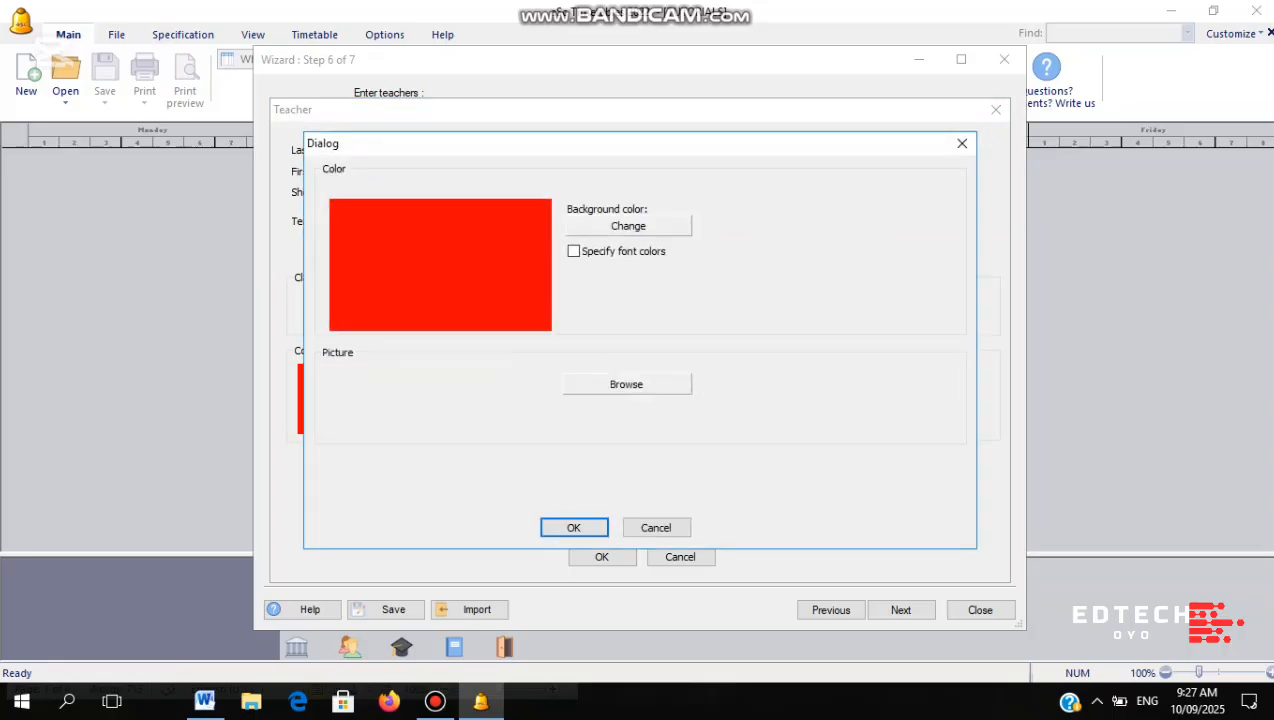
left_click(592, 228)
left_click(594, 331)
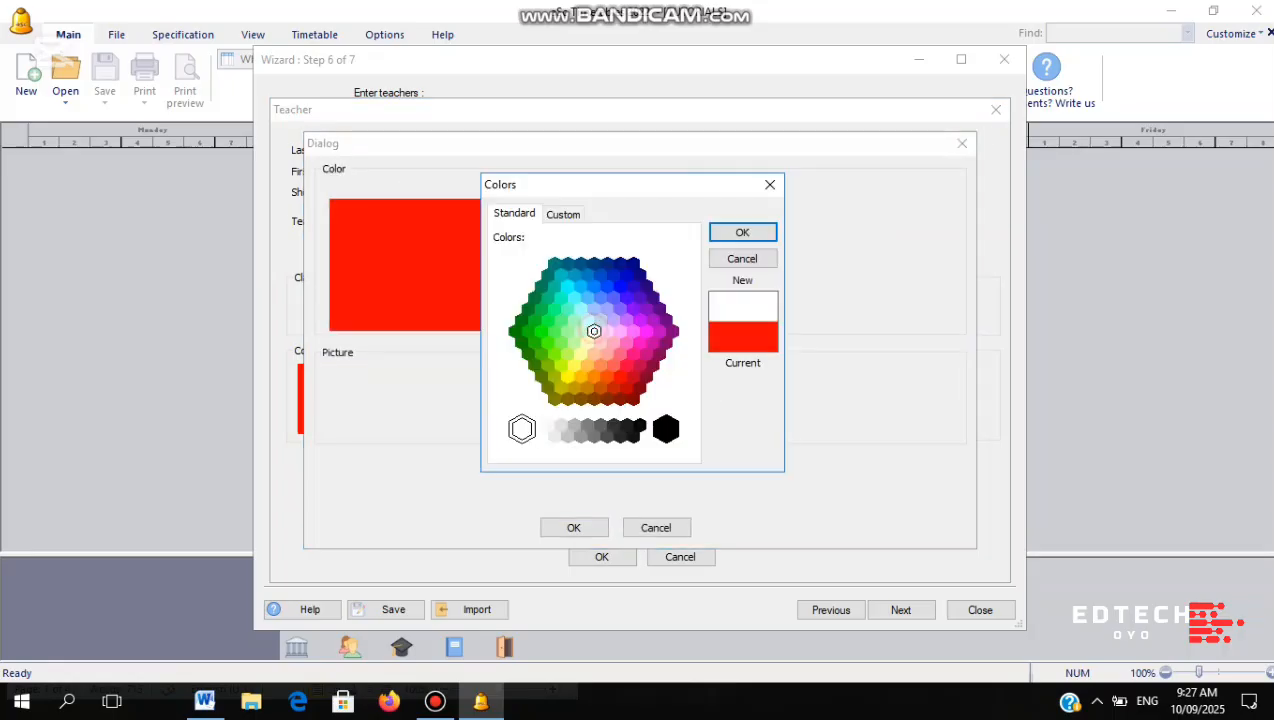
left_click(742, 232)
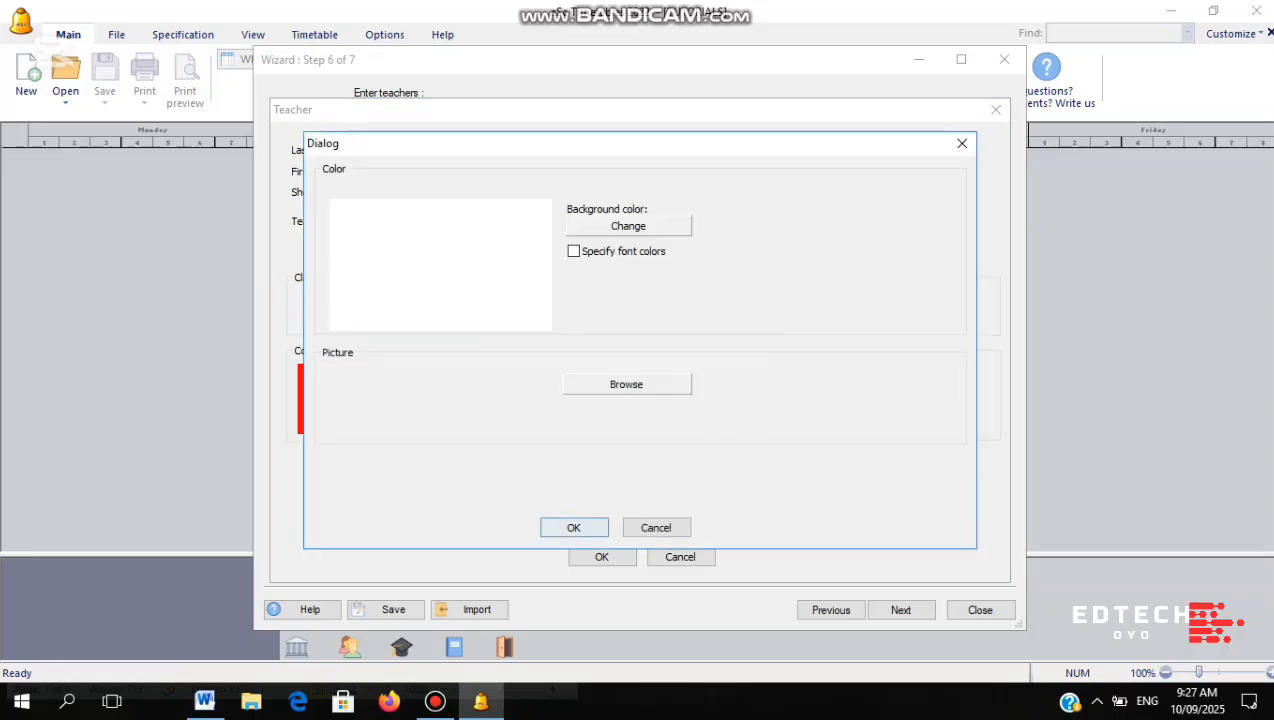
left_click(574, 527)
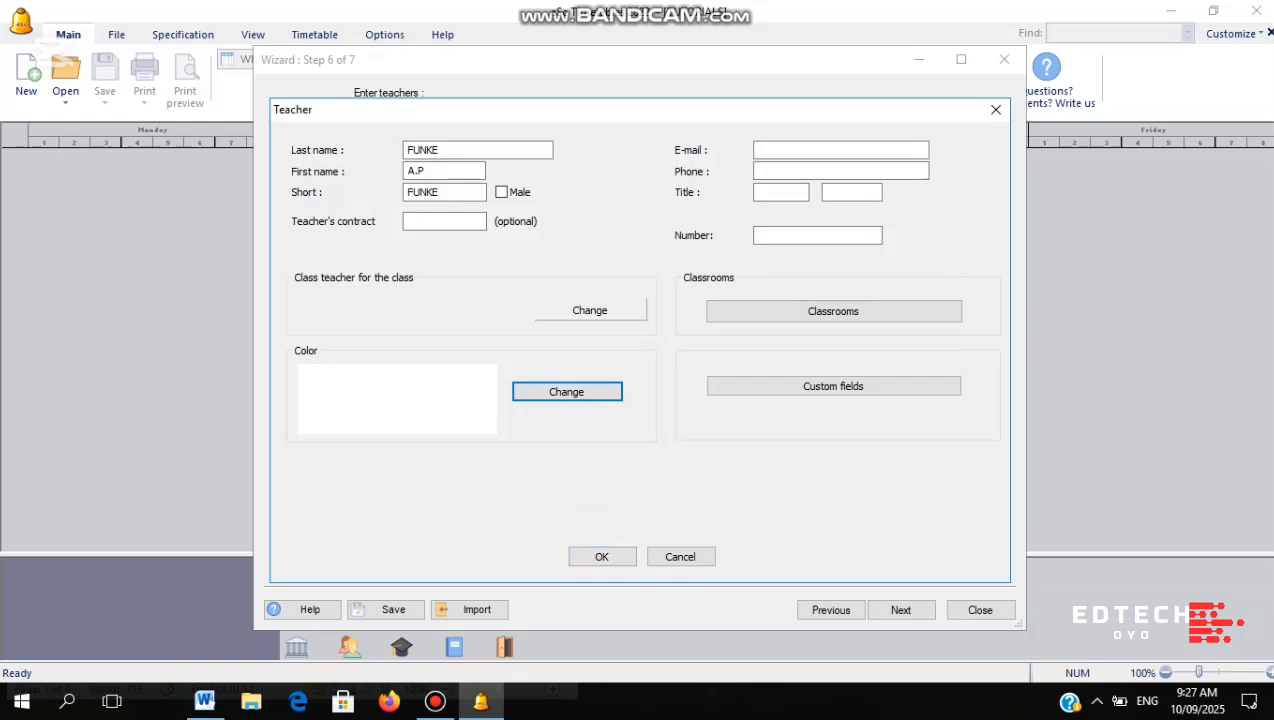
left_click(604, 556)
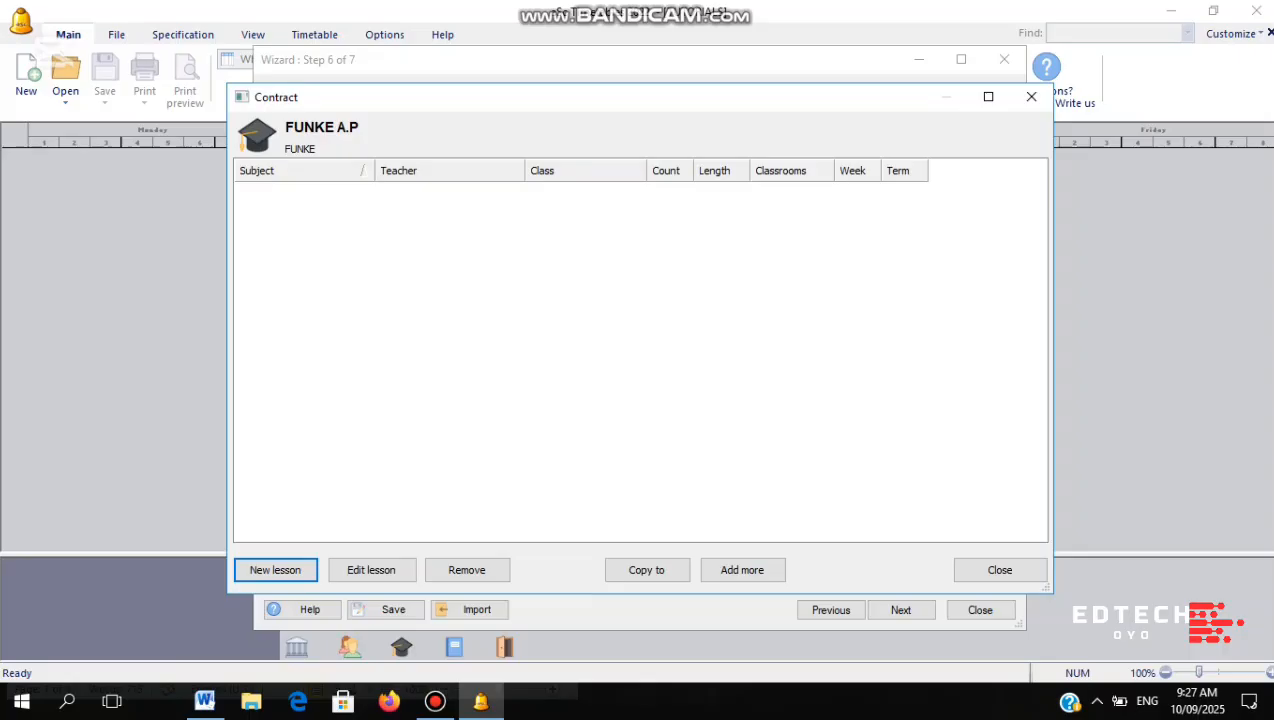
Start a new lesson for the new teacher with subject GOVERNMENT and class SS1 BUSINESS
left_click(296, 566)
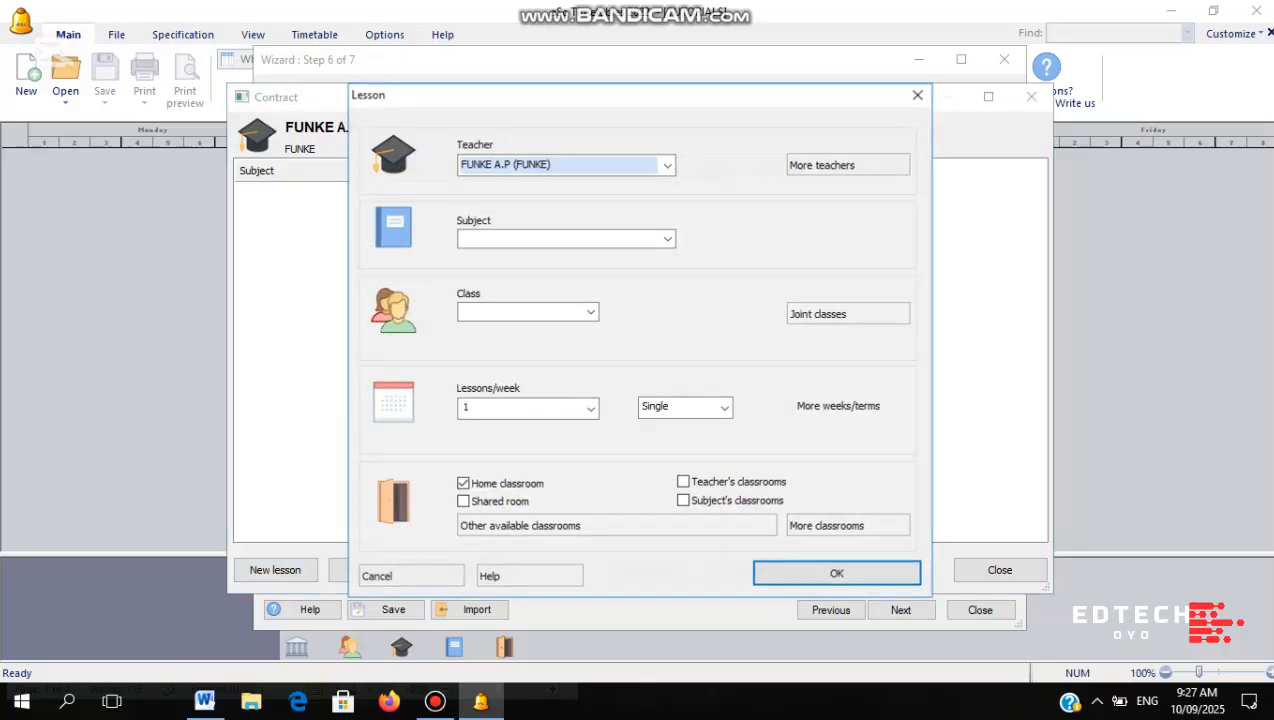
left_click(667, 238)
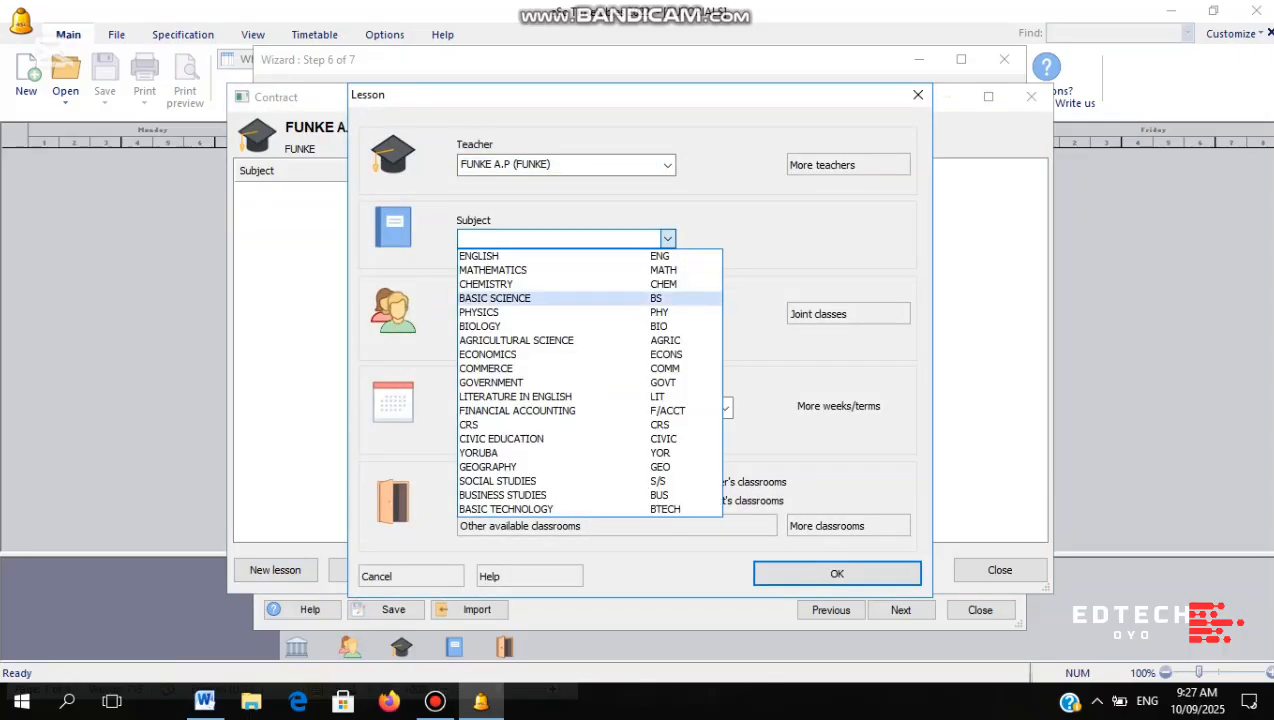
left_click(552, 382)
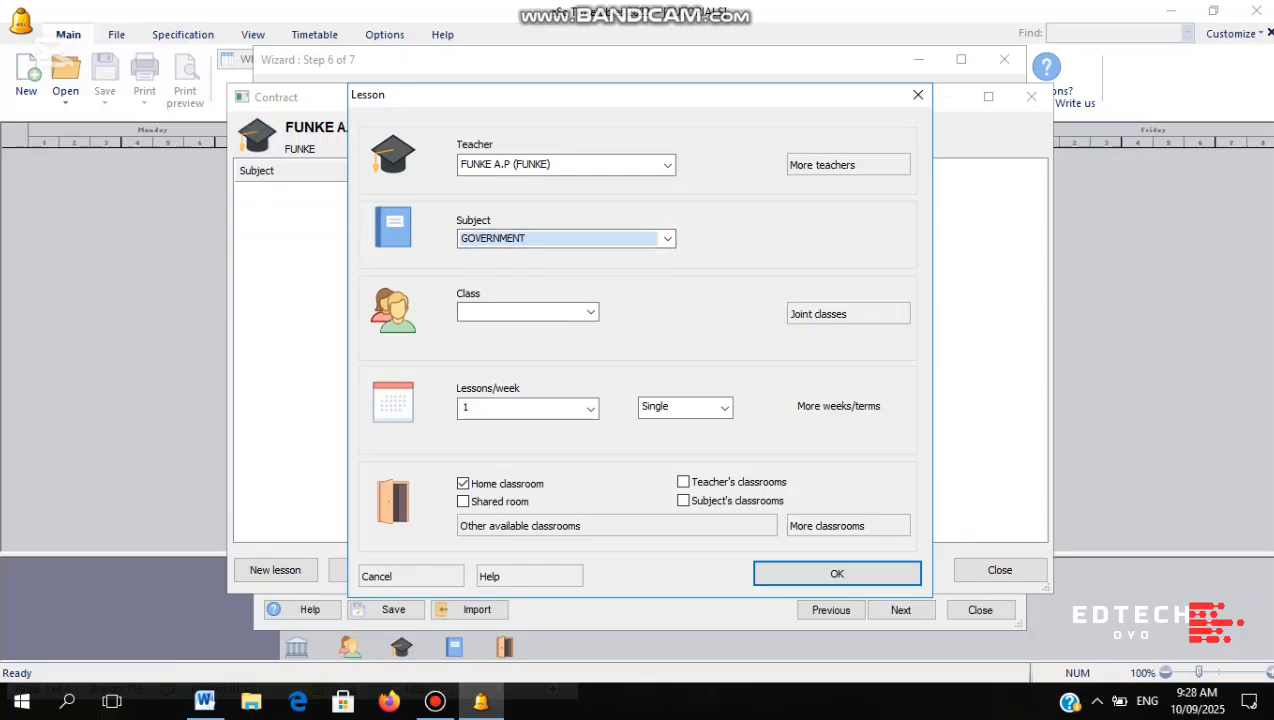
left_click(590, 312)
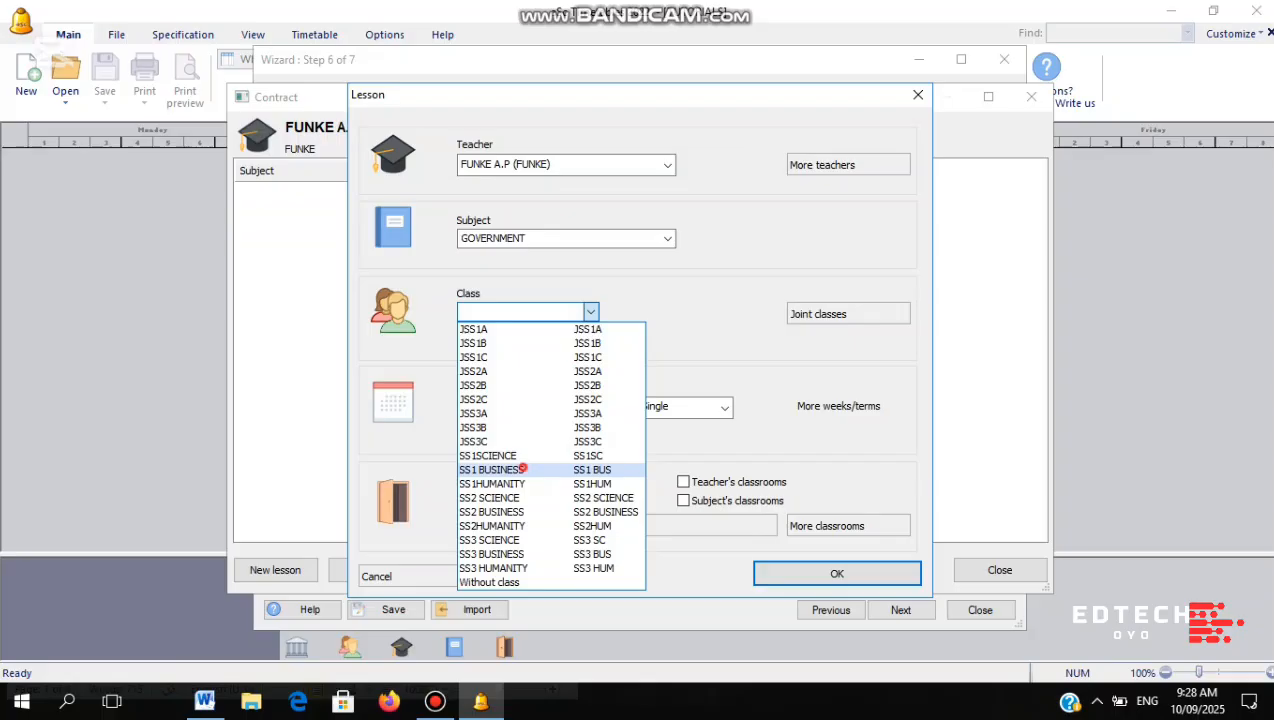
left_click(518, 469)
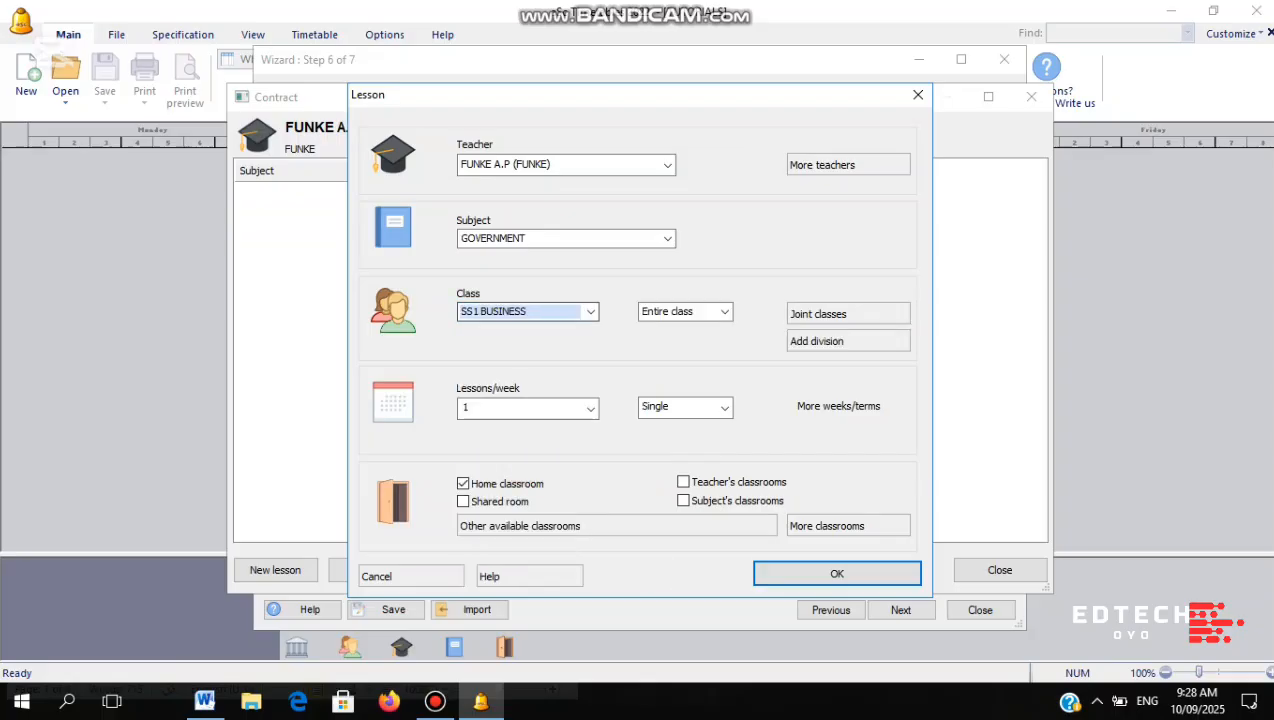
Examine the group options offered for the SS1 BUSINESS class in the lesson
left_click(724, 311)
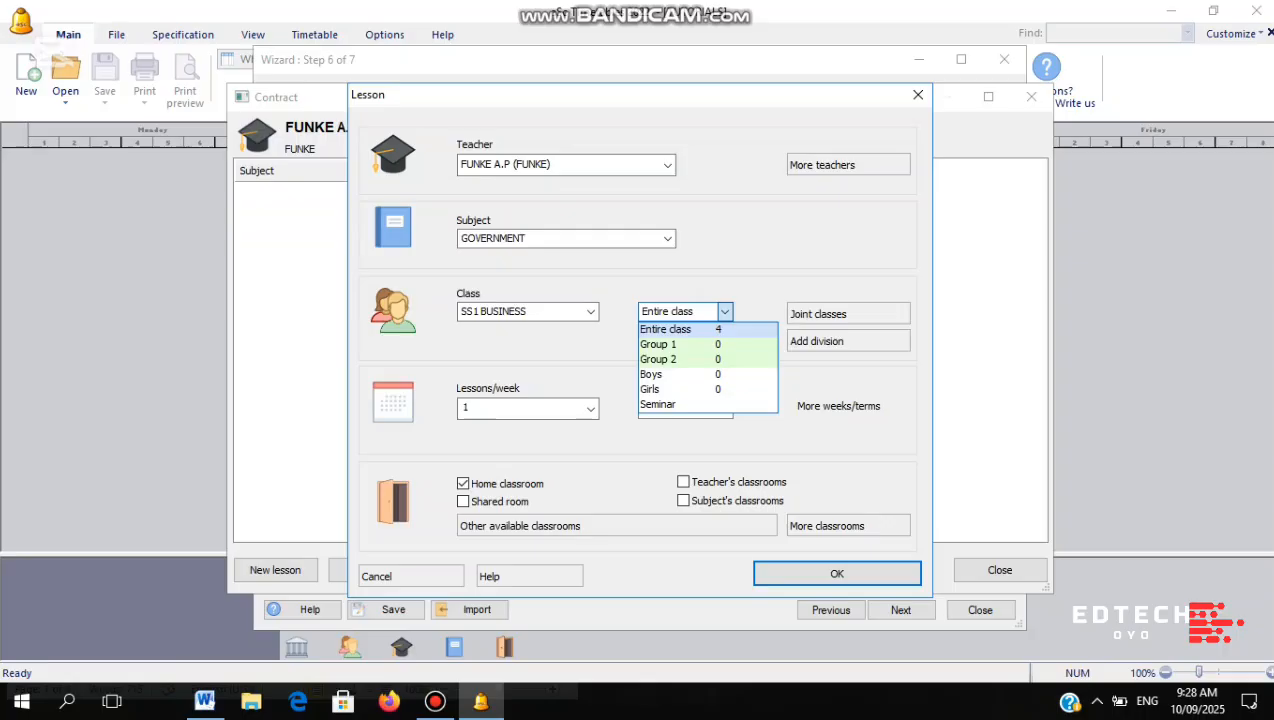
key("Return")
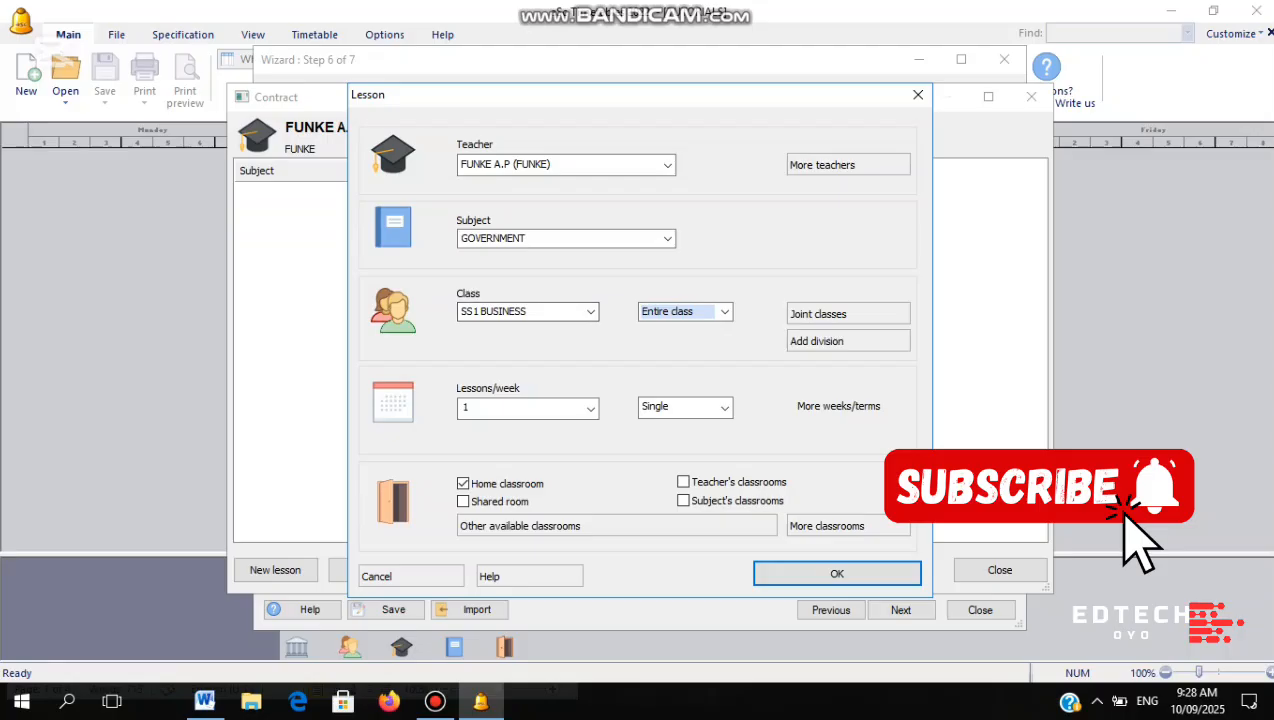
key("alt+Down")
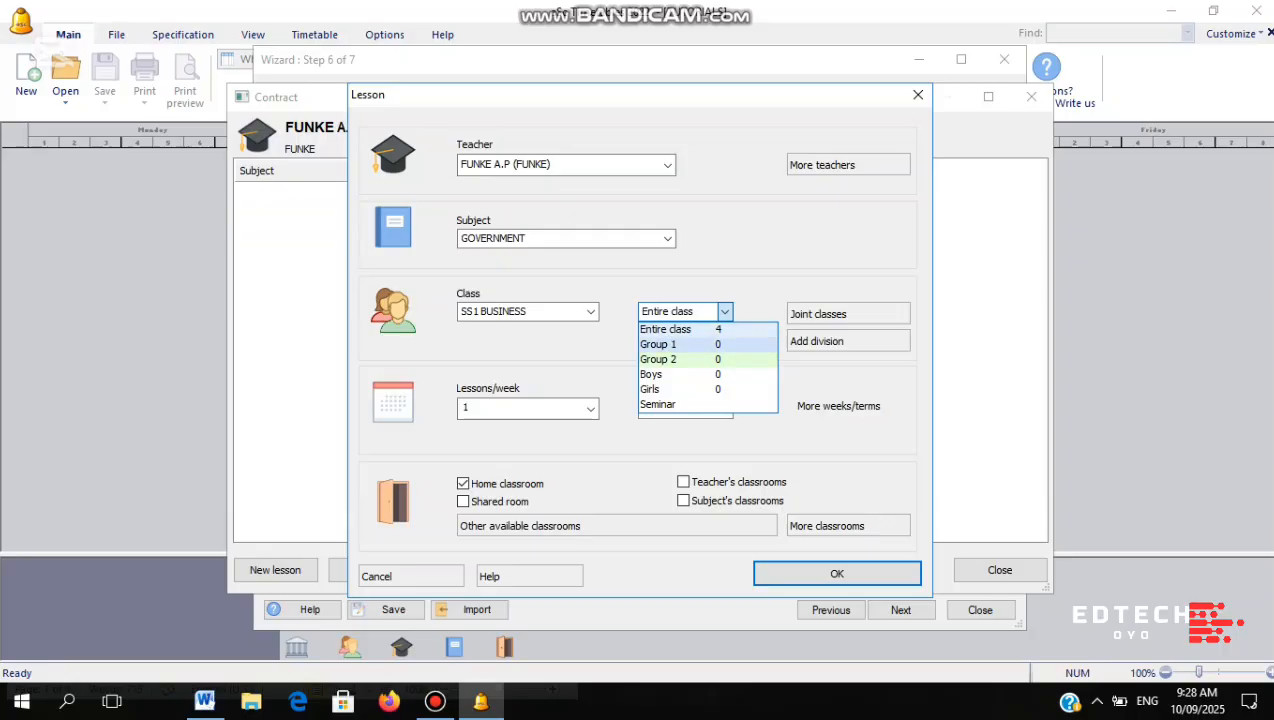
left_click(658, 359)
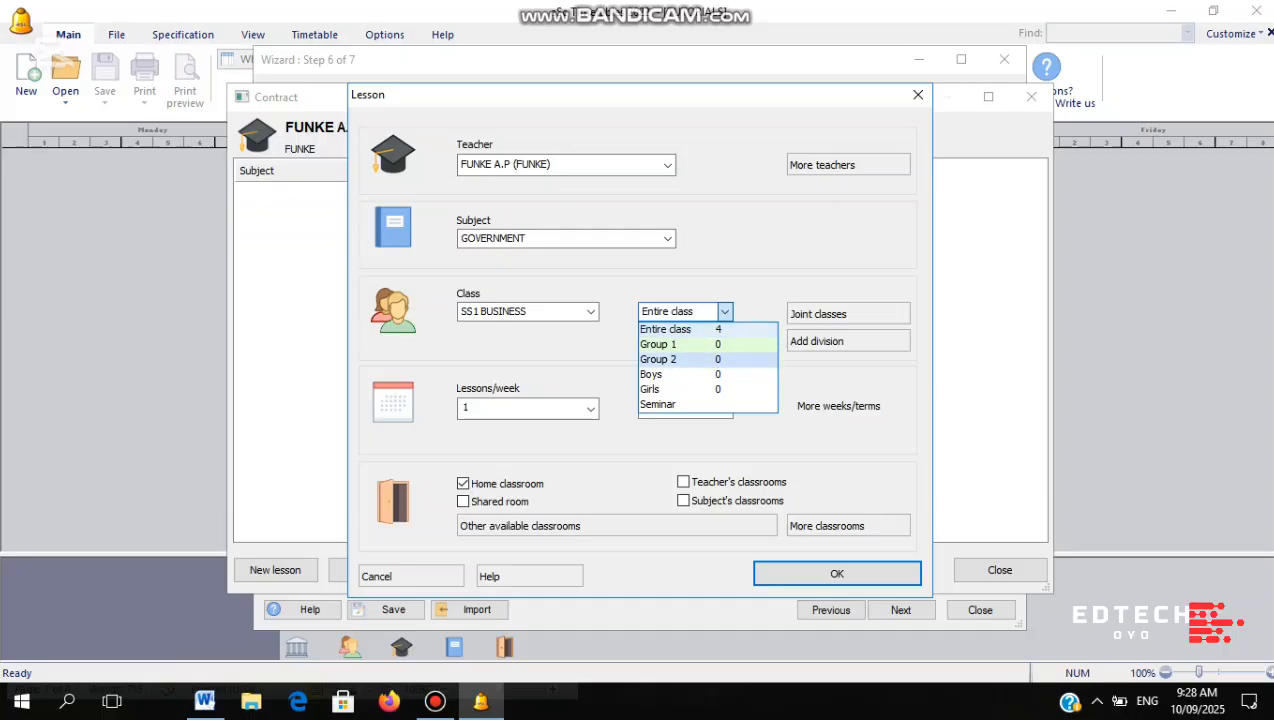
key("Escape")
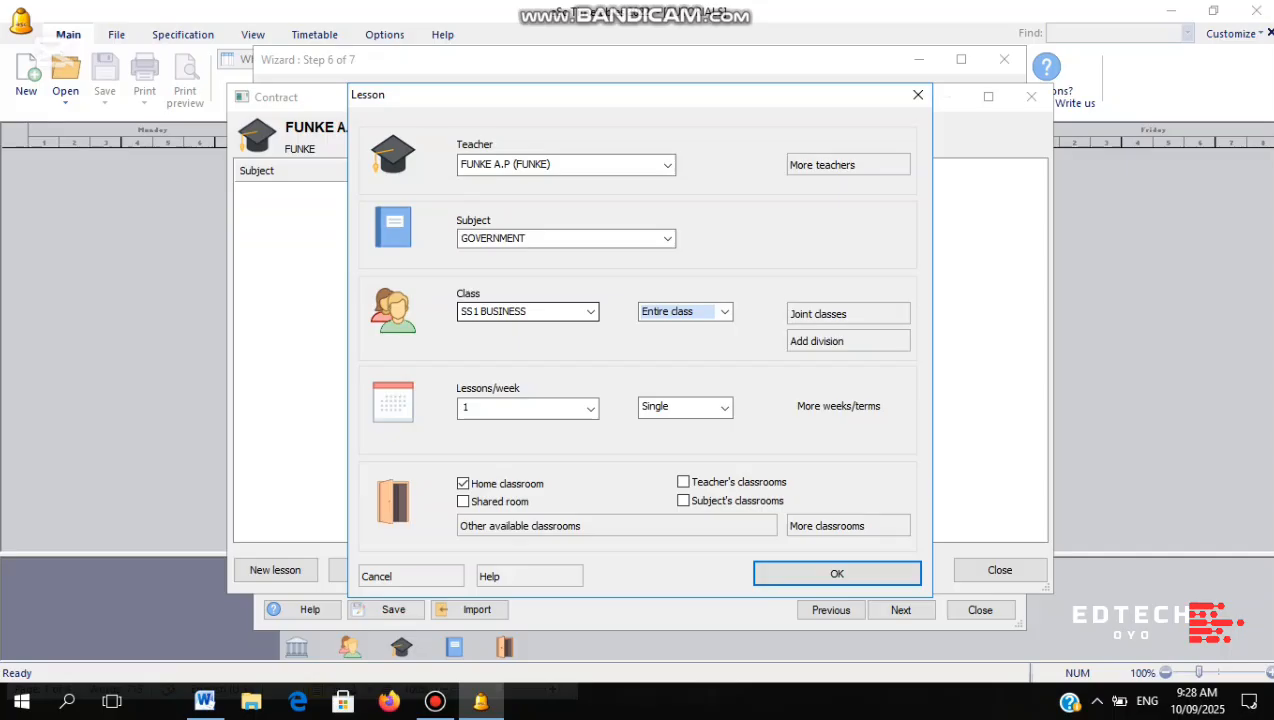
Make the Government lesson a joint lesson for the entire SS1 BUSINESS and entire SS1HUMANITY classes
key("Tab")
key("Return")
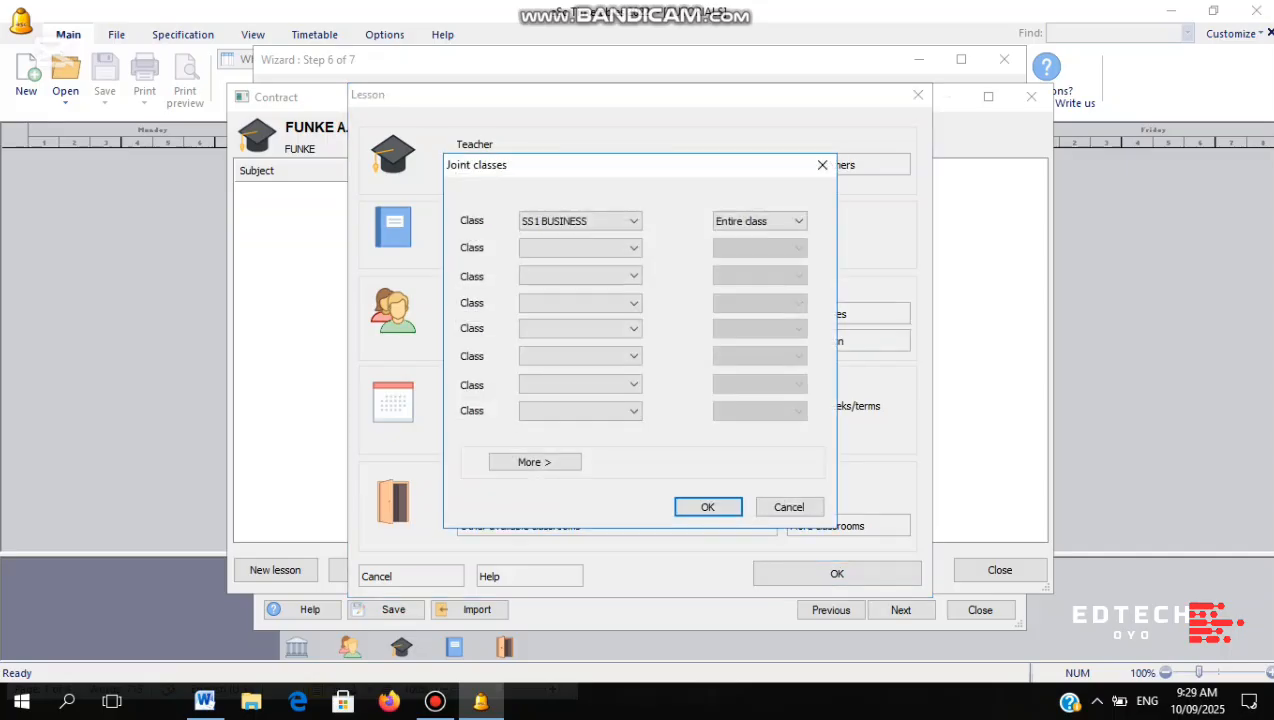
left_click(580, 221)
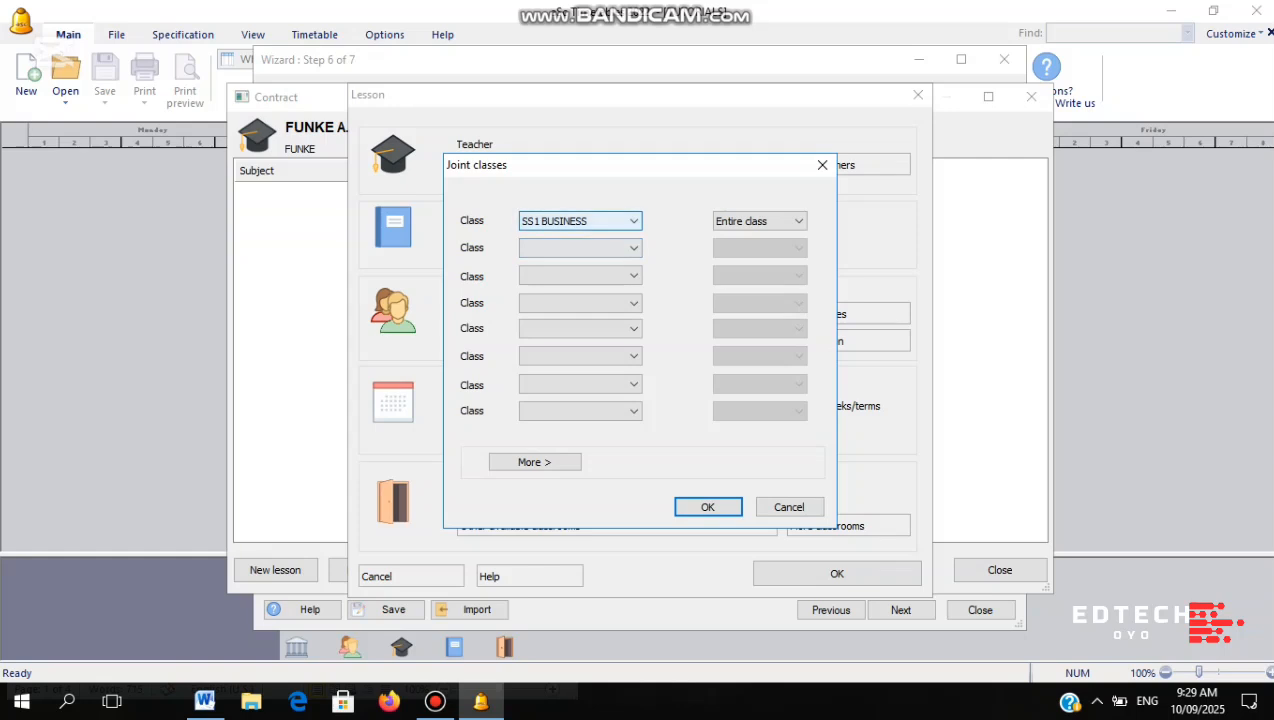
left_click(759, 221)
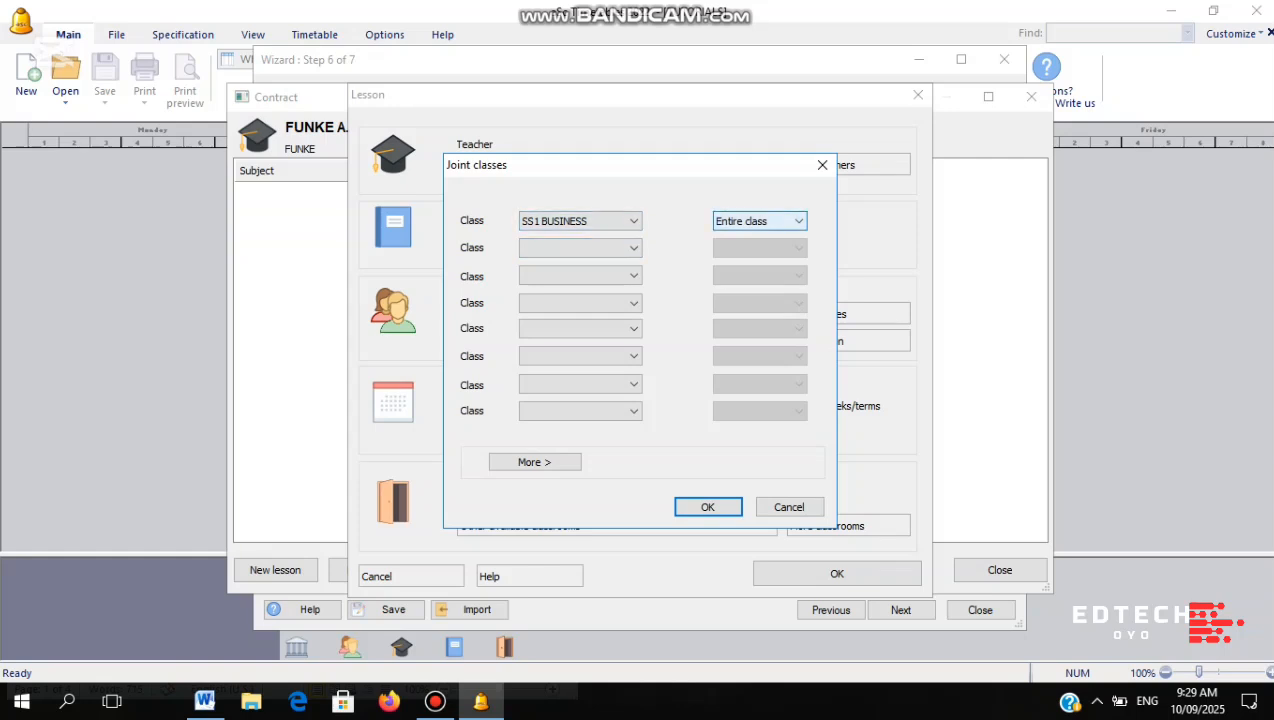
left_click(580, 248)
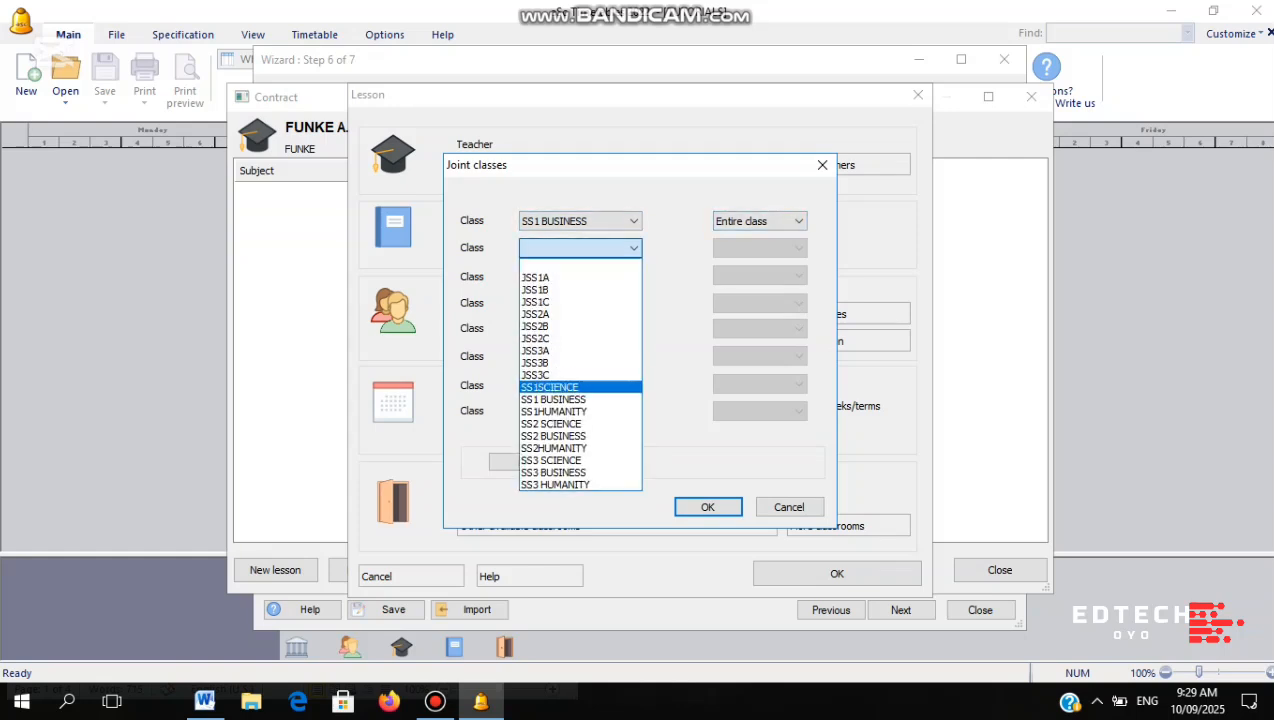
left_click(589, 411)
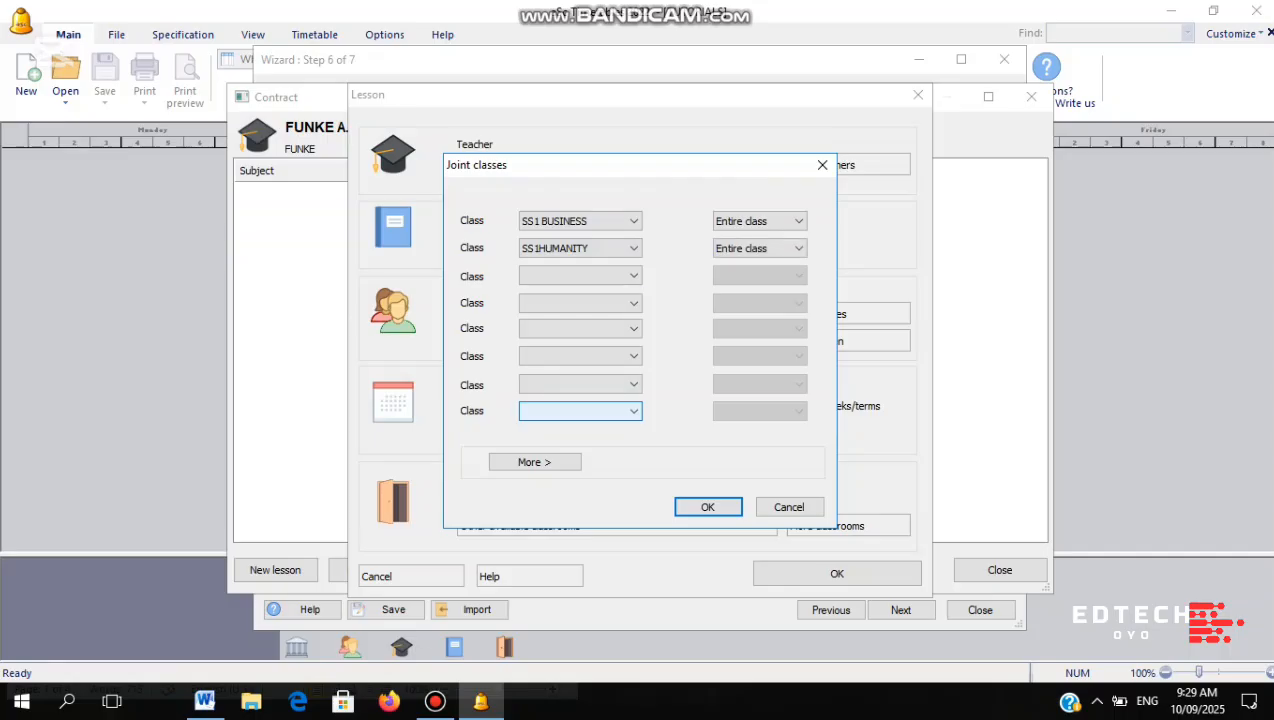
left_click(759, 248)
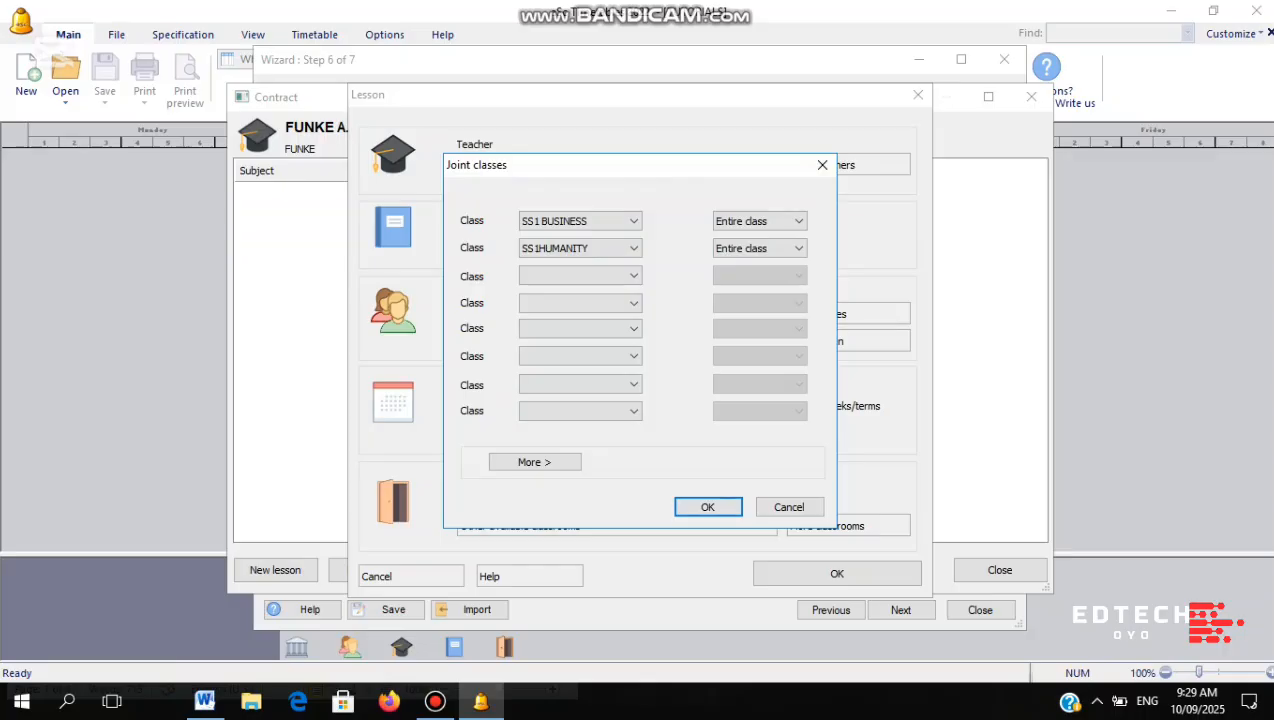
left_click(708, 507)
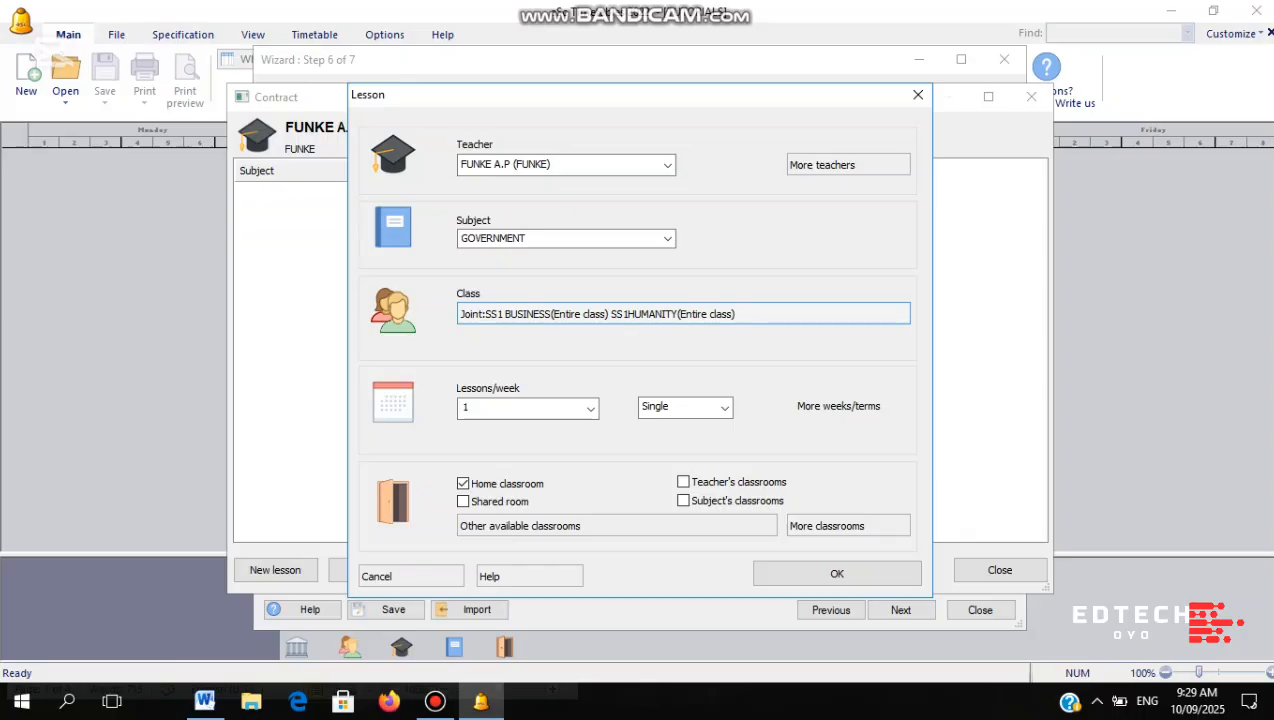
Try the Government lesson as double periods, with 3, 2 and 1 lessons per week
left_click(590, 408)
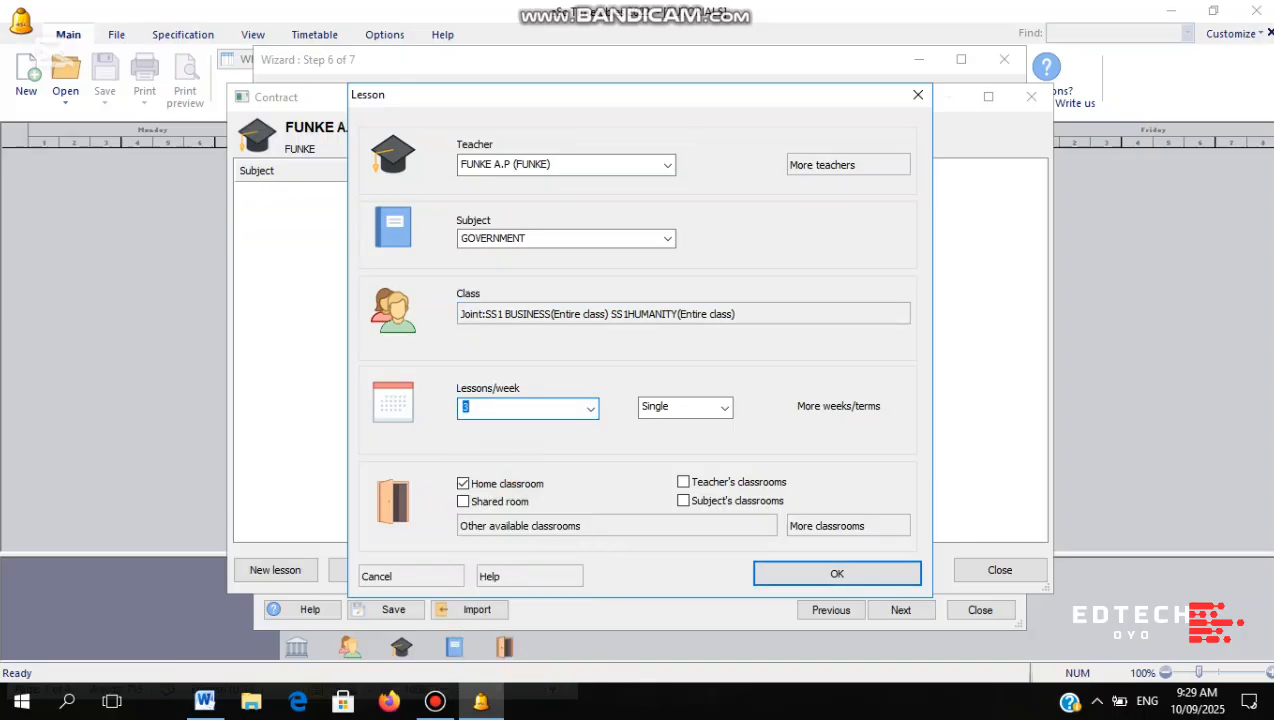
left_click(606, 441)
left_click(590, 408)
left_click(590, 408)
left_click(680, 407)
left_click(652, 442)
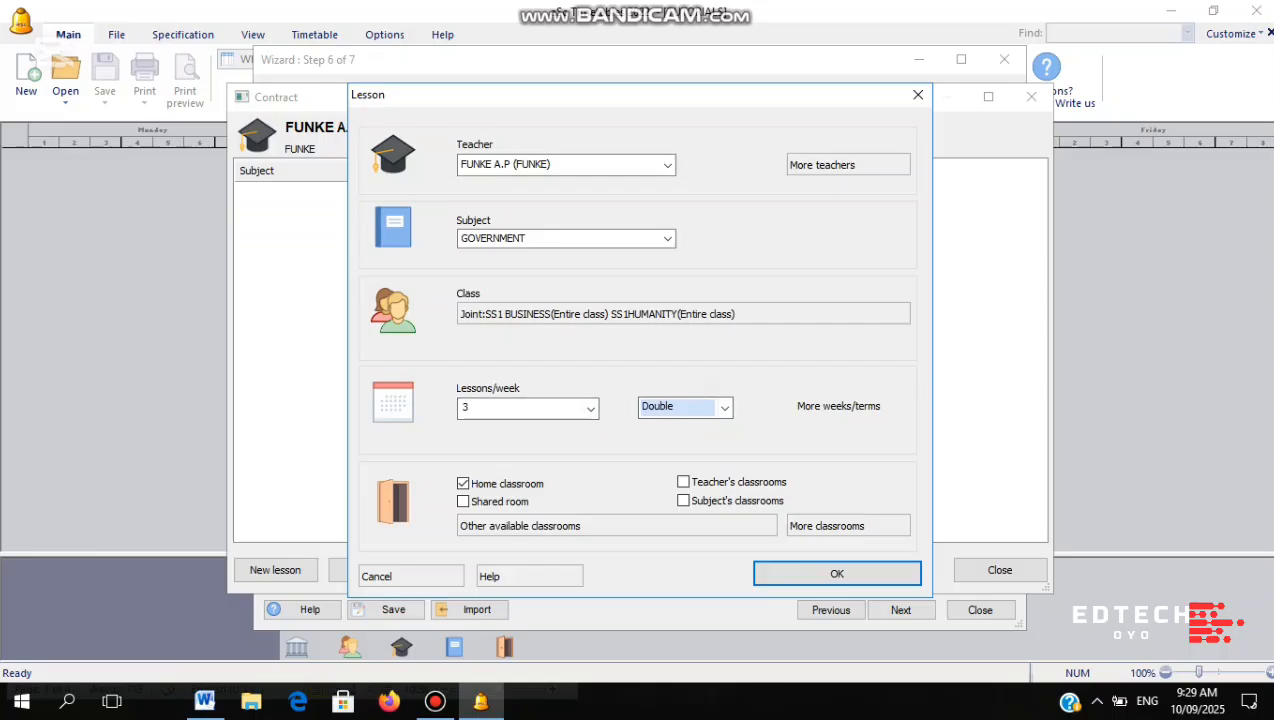
left_click(591, 408)
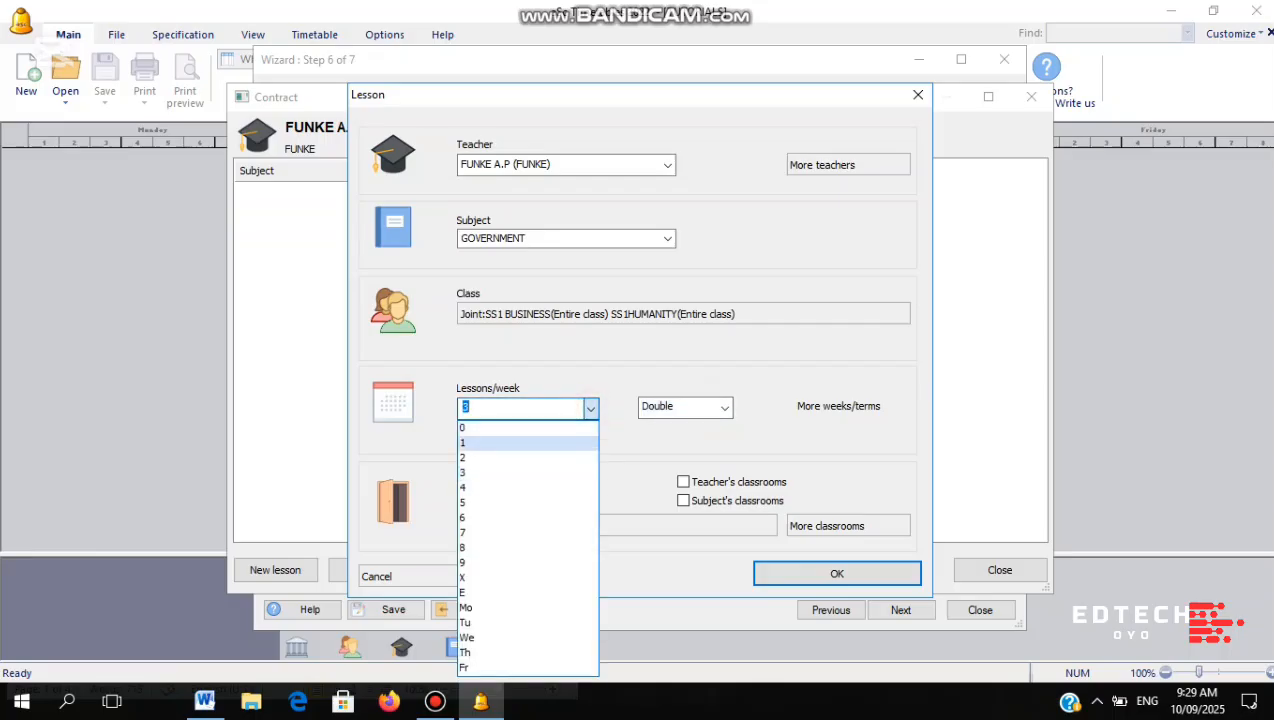
left_click(559, 456)
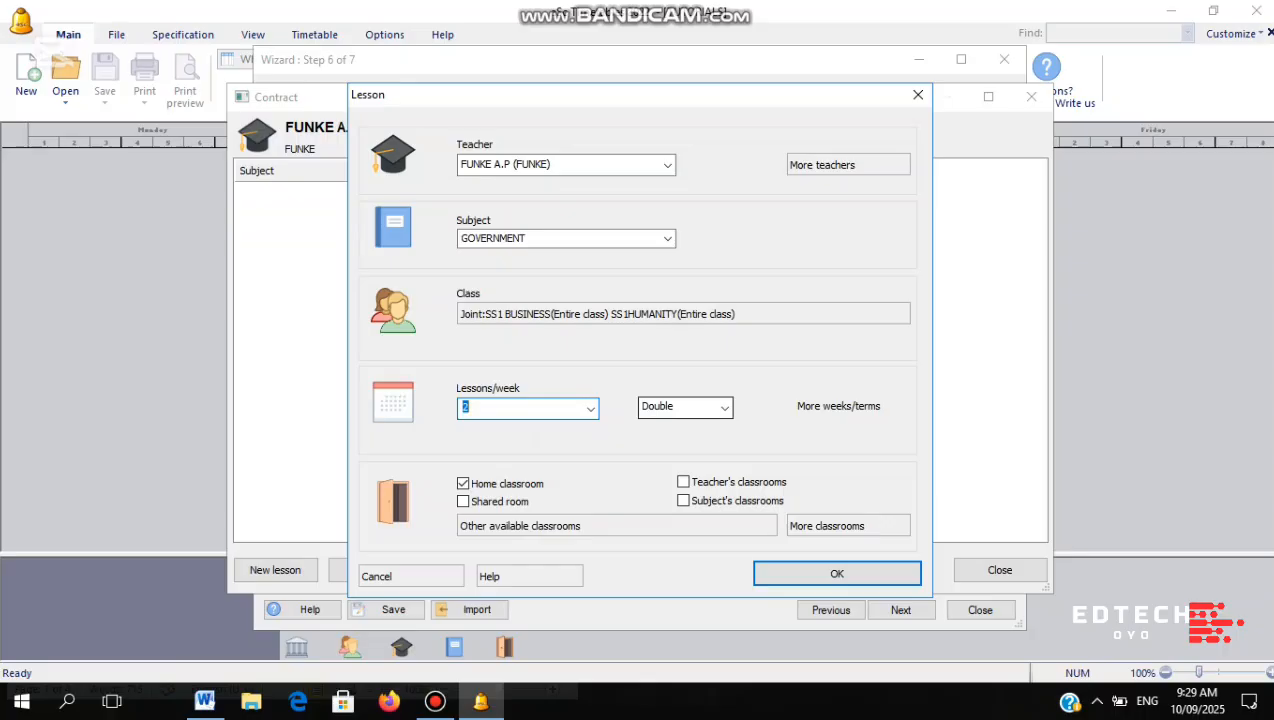
left_click(591, 408)
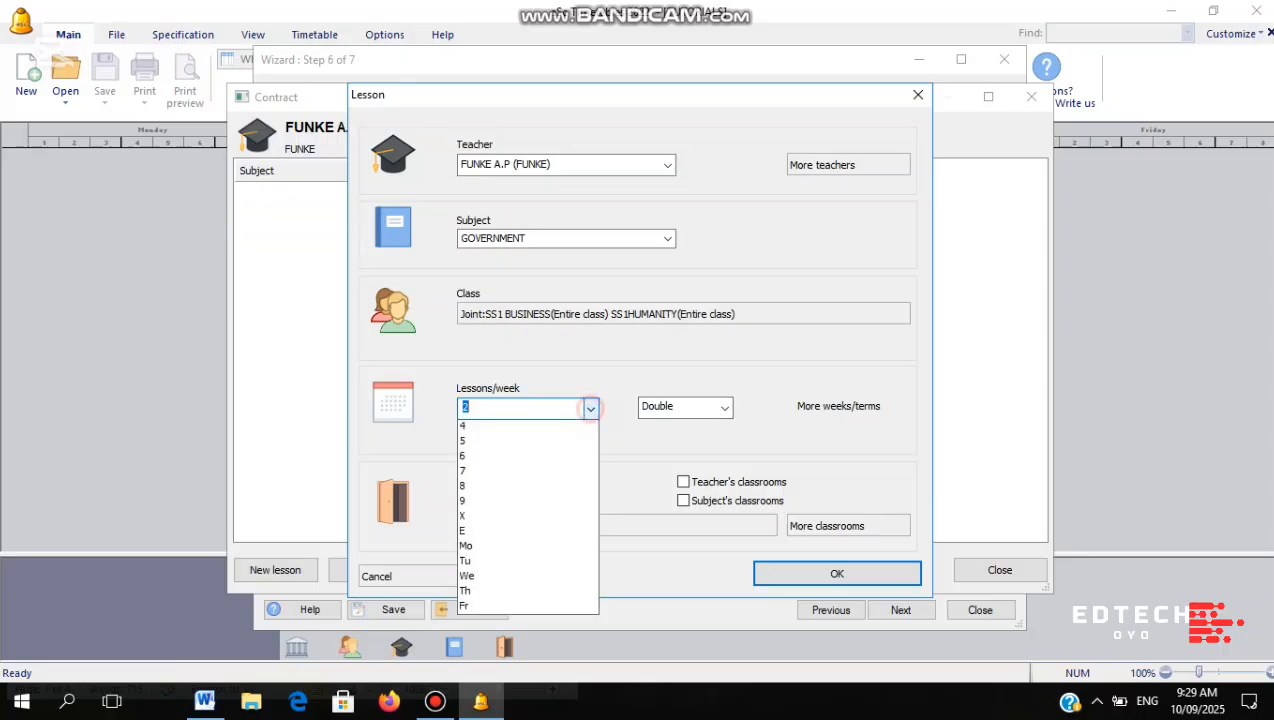
left_click(527, 442)
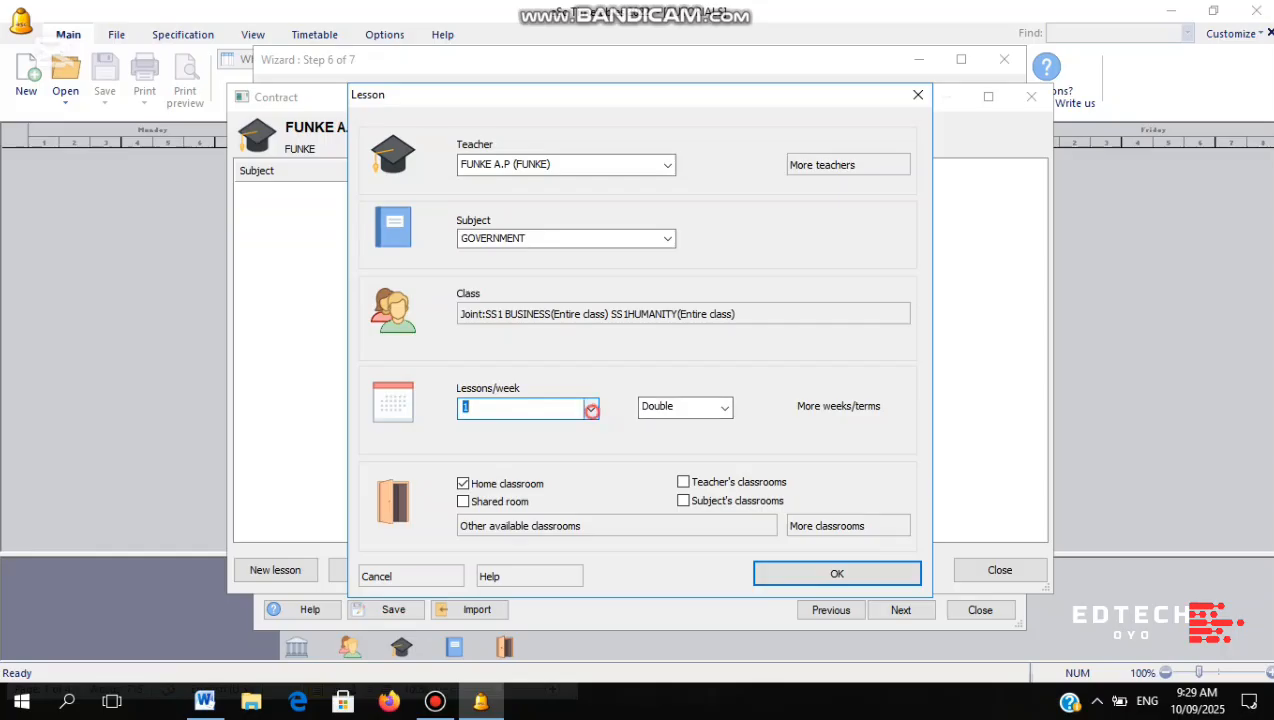
Set the Government lesson to 3 single periods per week, save it and close the teacher's contract
left_click(591, 408)
left_click(558, 471)
left_click(724, 407)
left_click(685, 426)
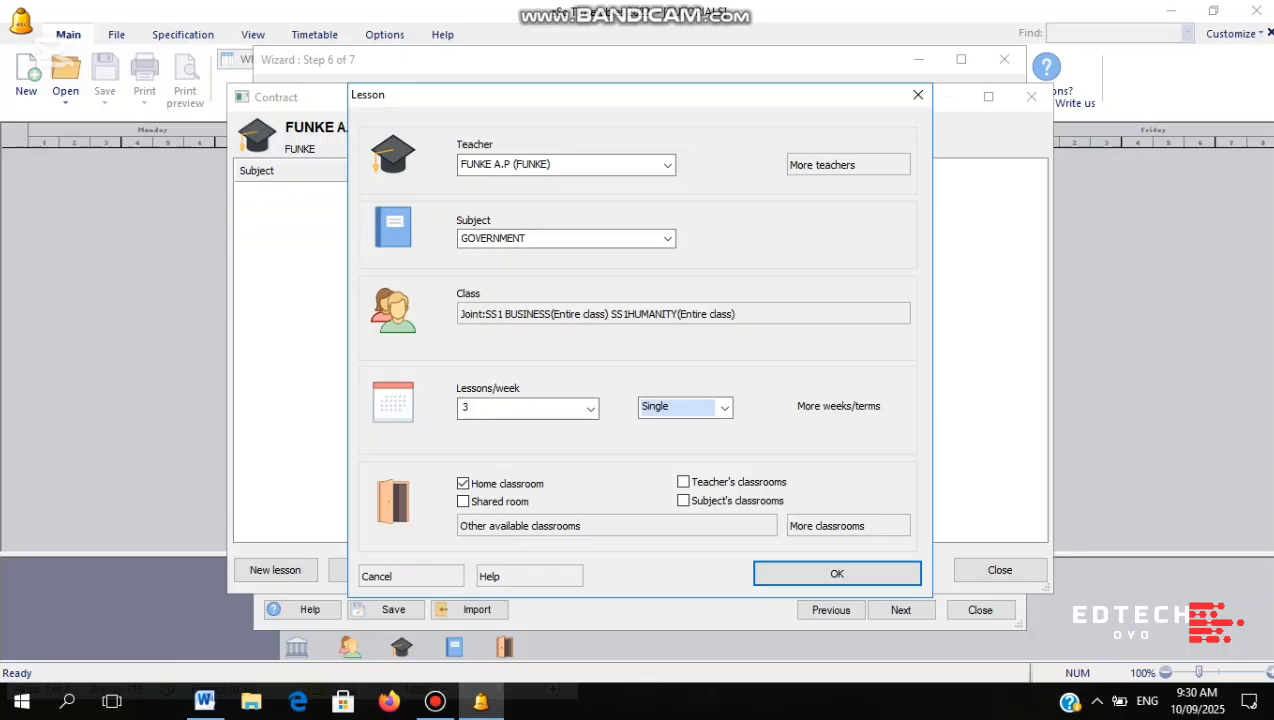
left_click(815, 571)
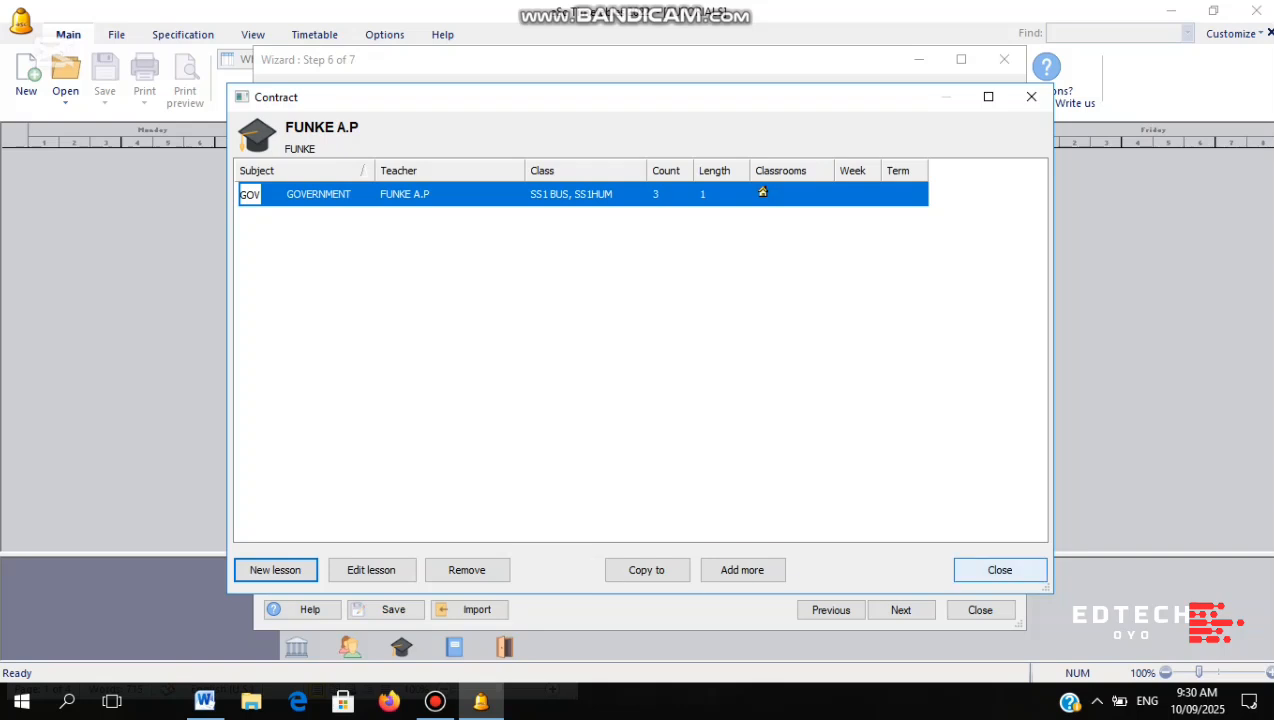
left_click(1000, 569)
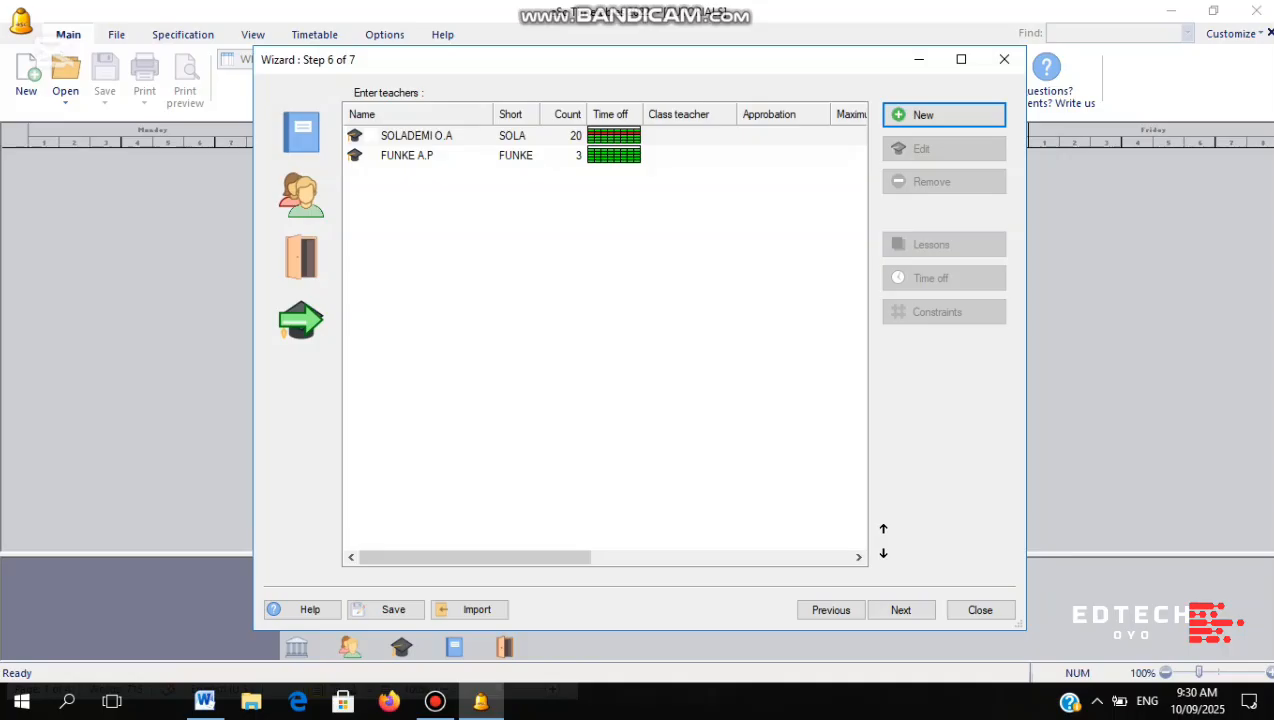
Review the Government teacher's time-off grid without changing it
left_click(407, 155)
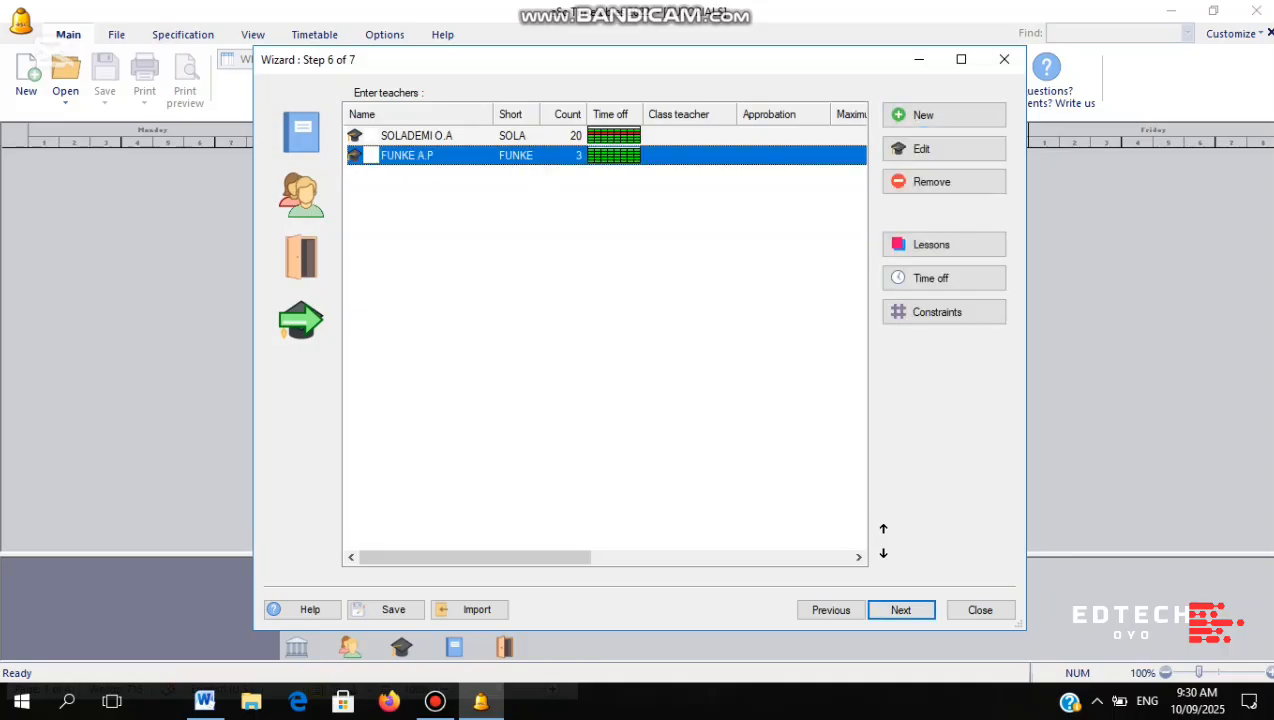
left_click(962, 280)
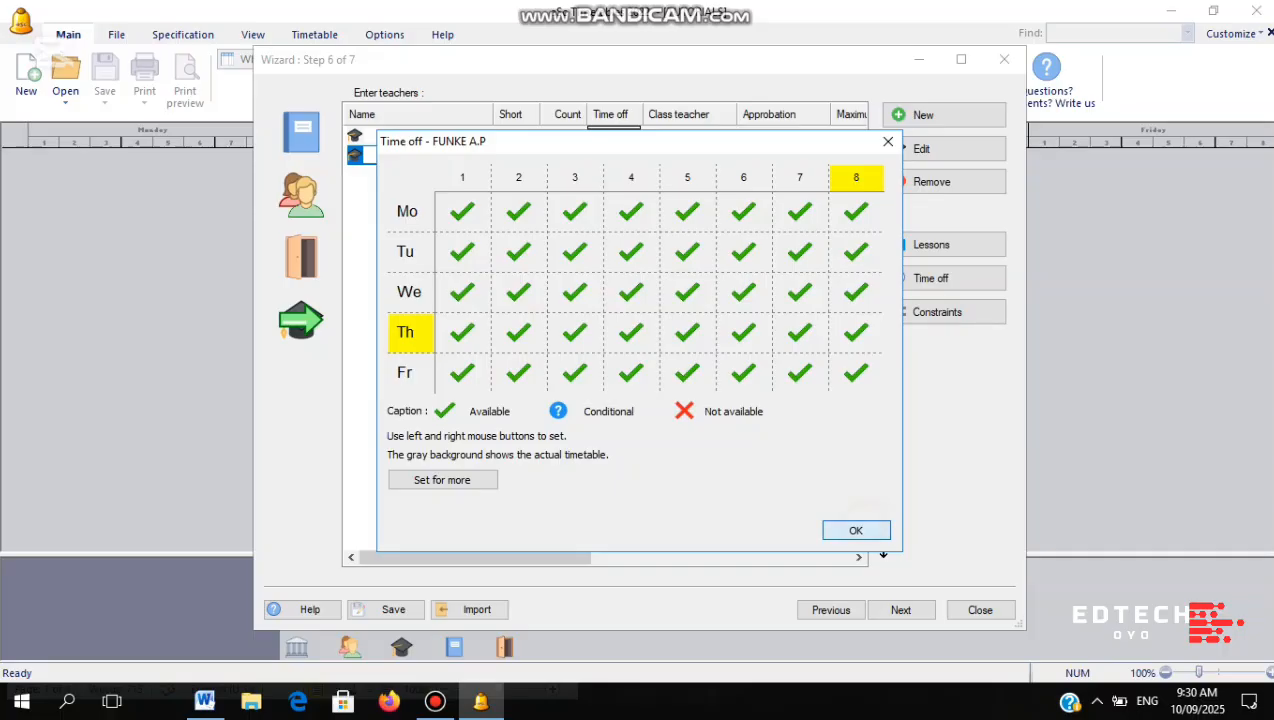
left_click(855, 530)
Constrain the Government teacher's number of lessons per day to the interval 0 to 5
left_click(953, 312)
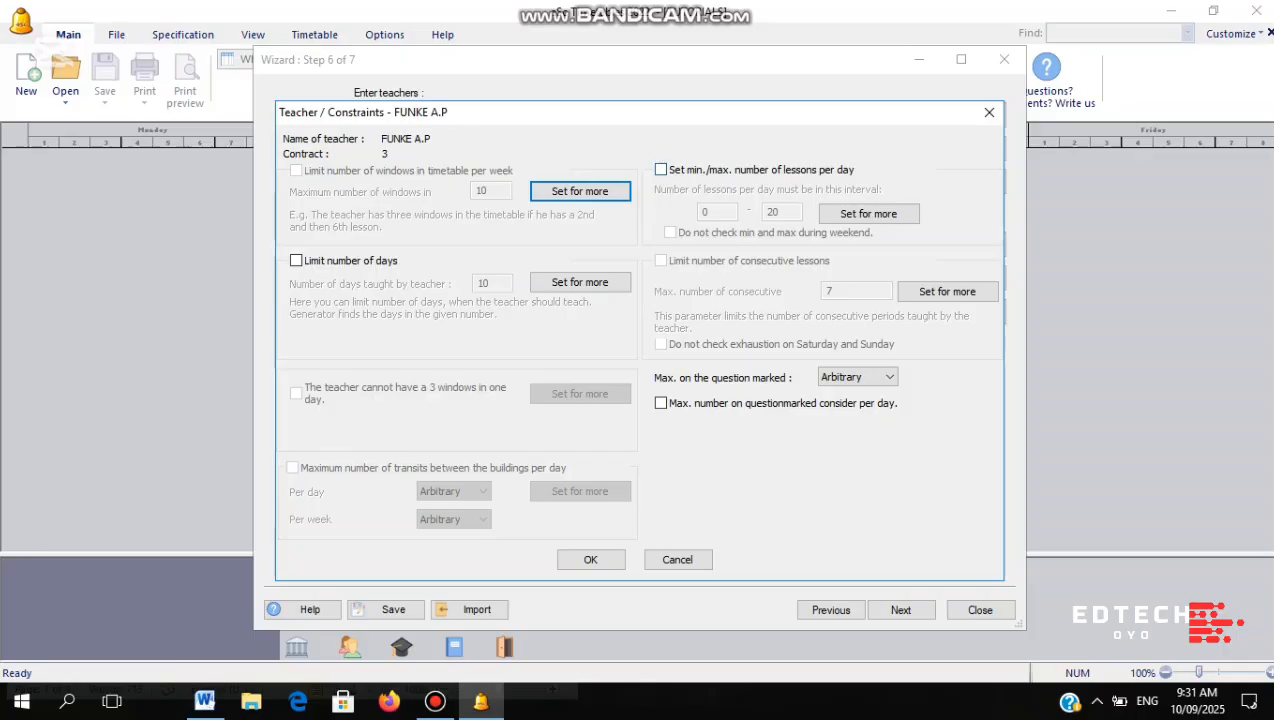
left_click(660, 170)
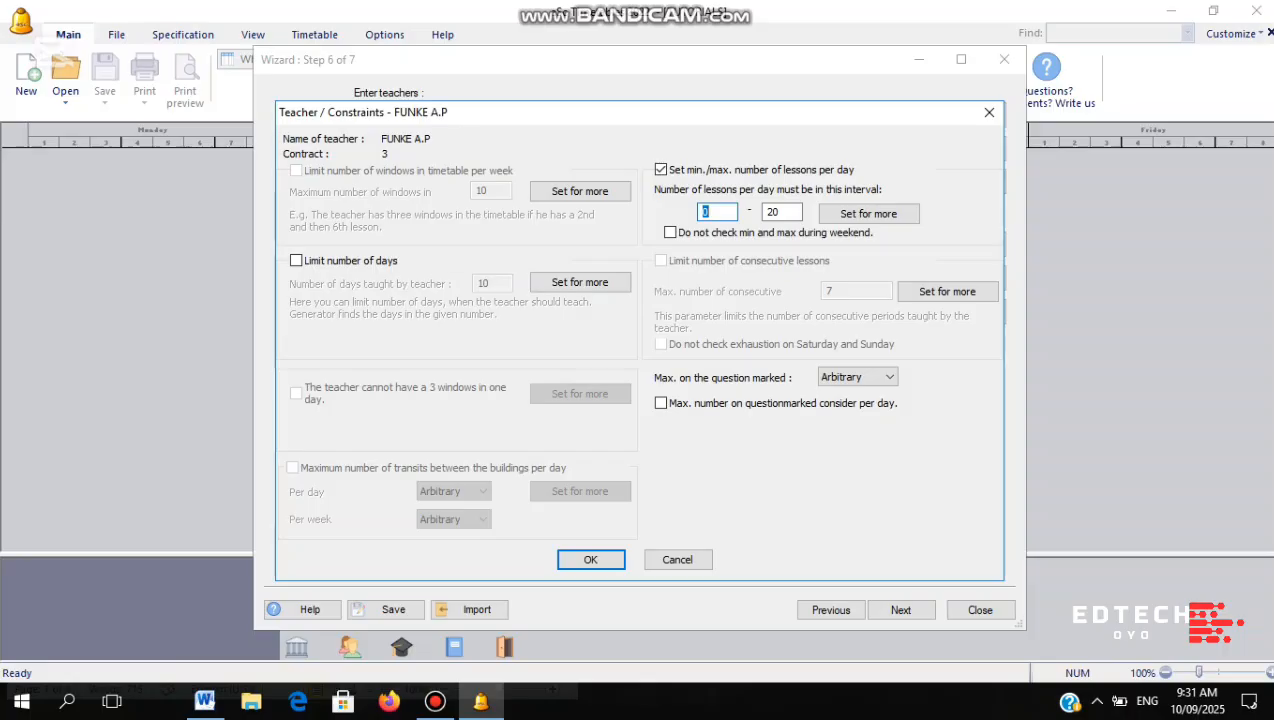
key("Tab")
key("BackSpace")
key("BackSpace")
type("5")
left_click(717, 211)
key("BackSpace")
type("1")
key("BackSpace")
type("0")
left_click(590, 559)
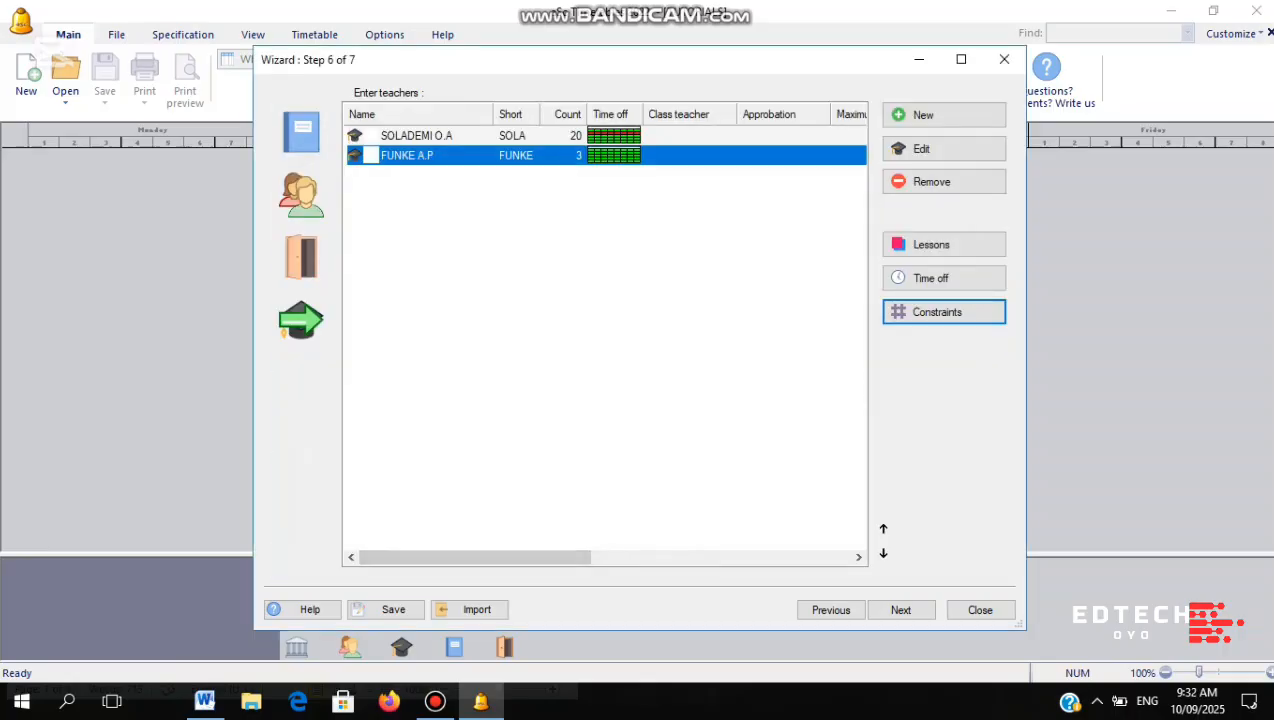
Save the timetable to the desktop as TUTORIALS, replacing the existing file
left_click(416, 135)
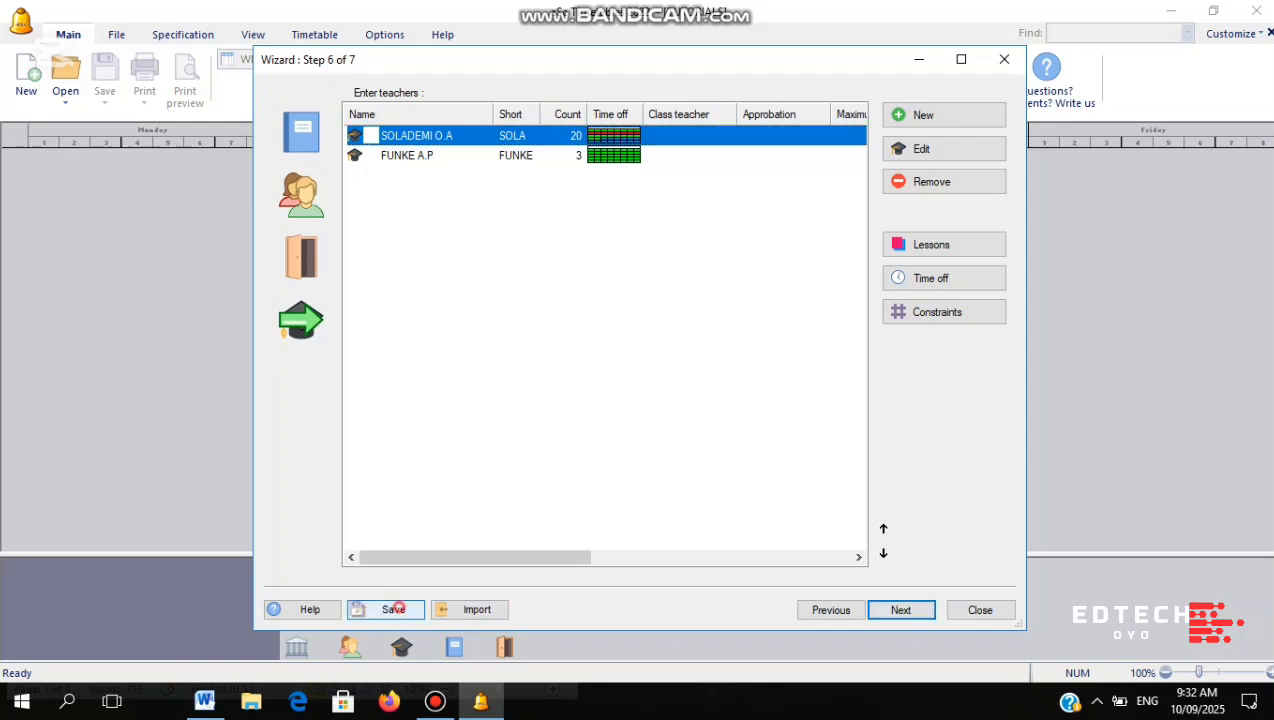
left_click(391, 609)
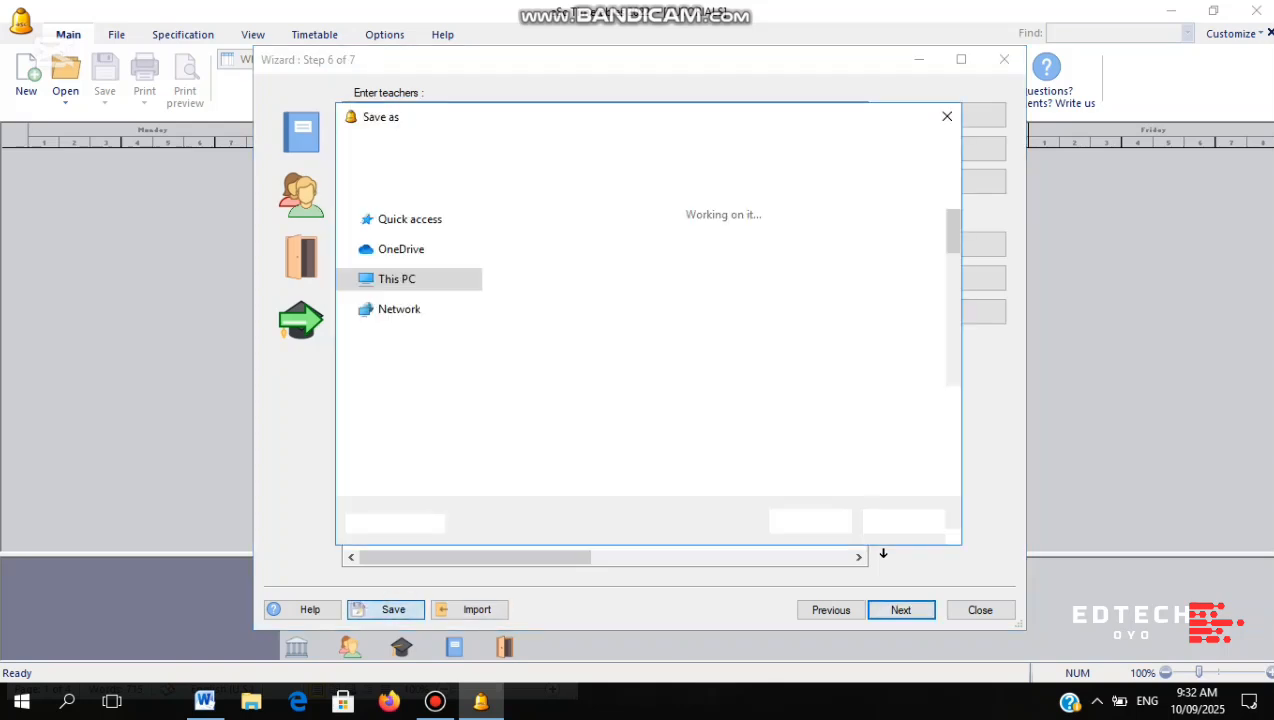
left_click(812, 520)
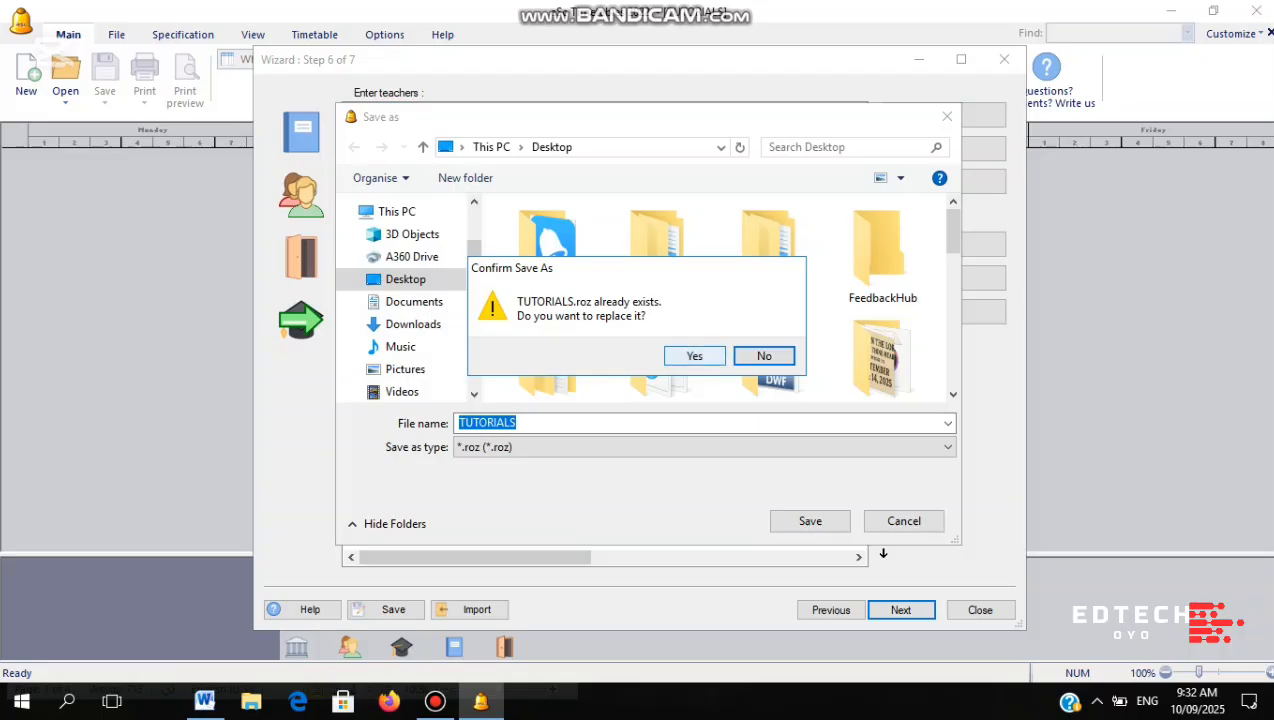
left_click(694, 356)
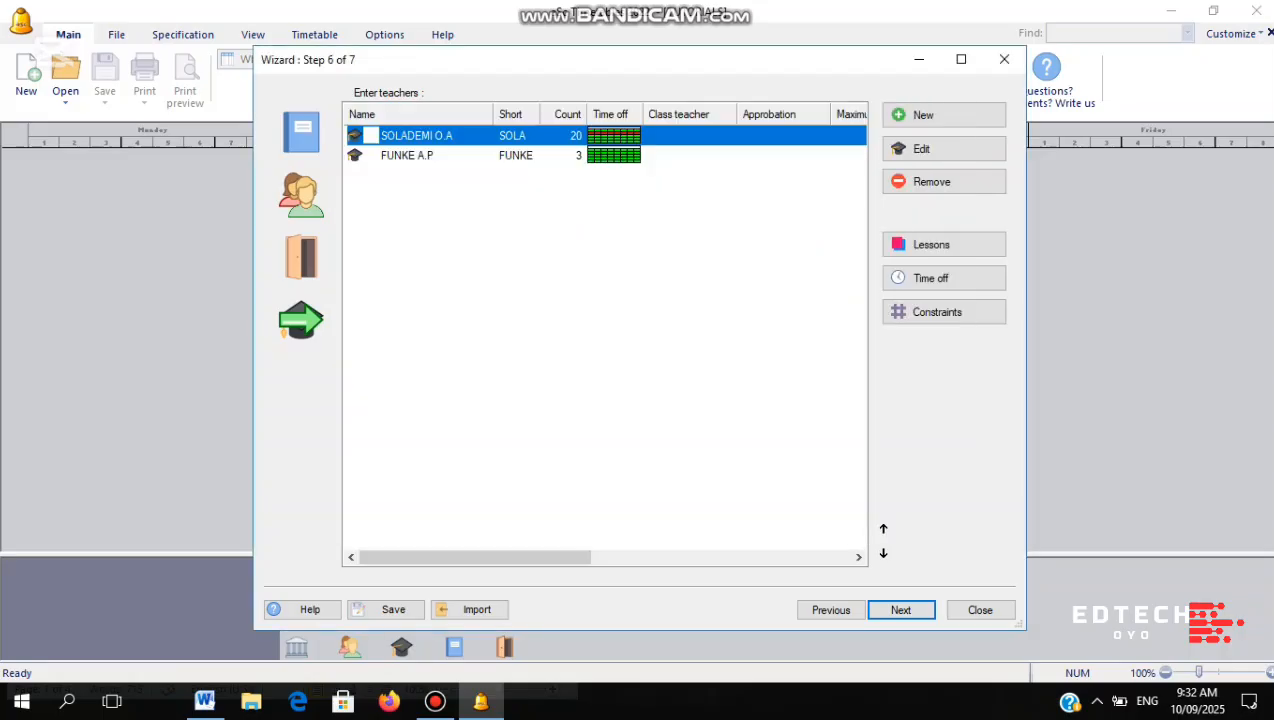
Advance to the wizard's final step and close the wizard
left_click(900, 609)
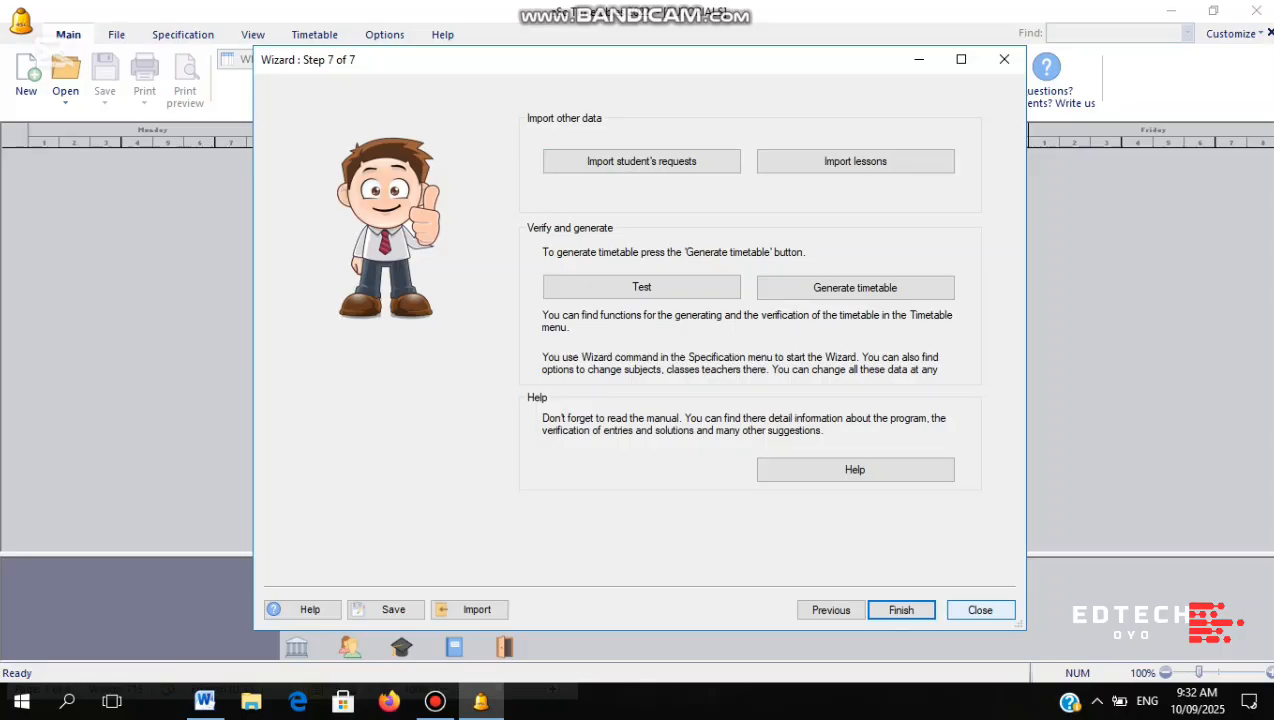
left_click(980, 609)
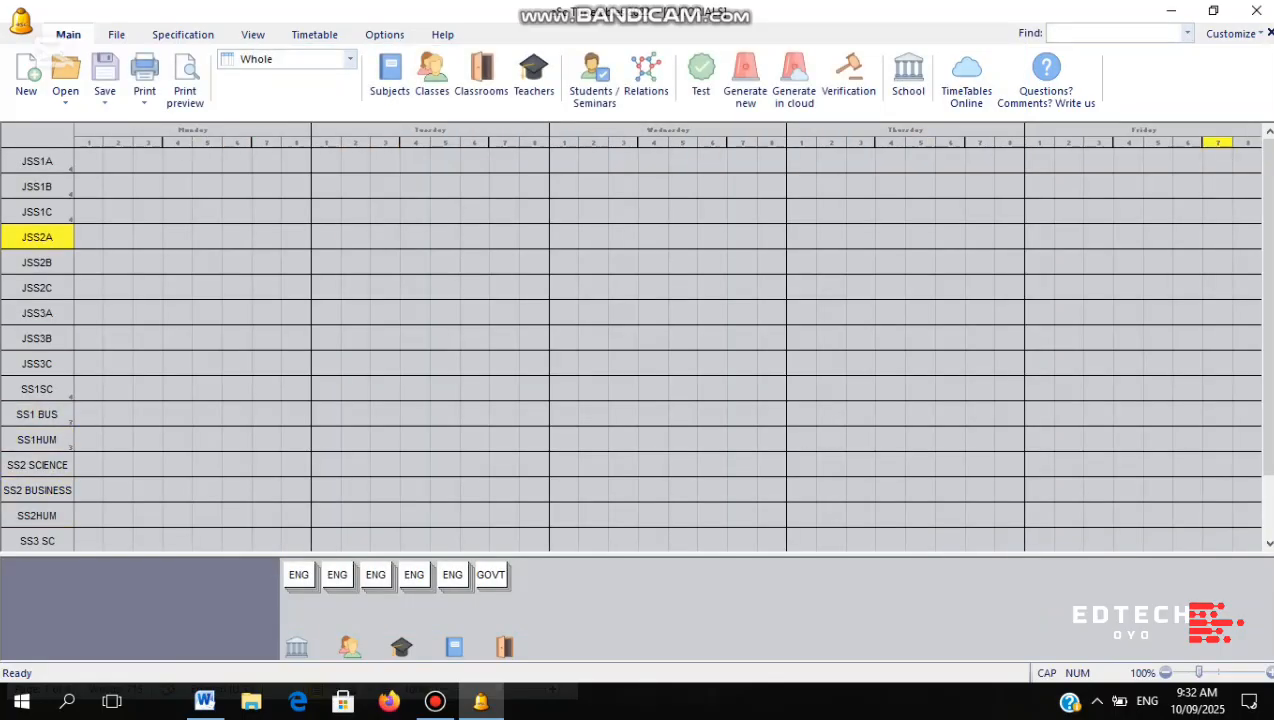
Look over the class rows of the whole timetable from JSS1A down to SS3 HUM
scroll(1267, 320, "down", 1)
scroll(1267, 330, "up", 1)
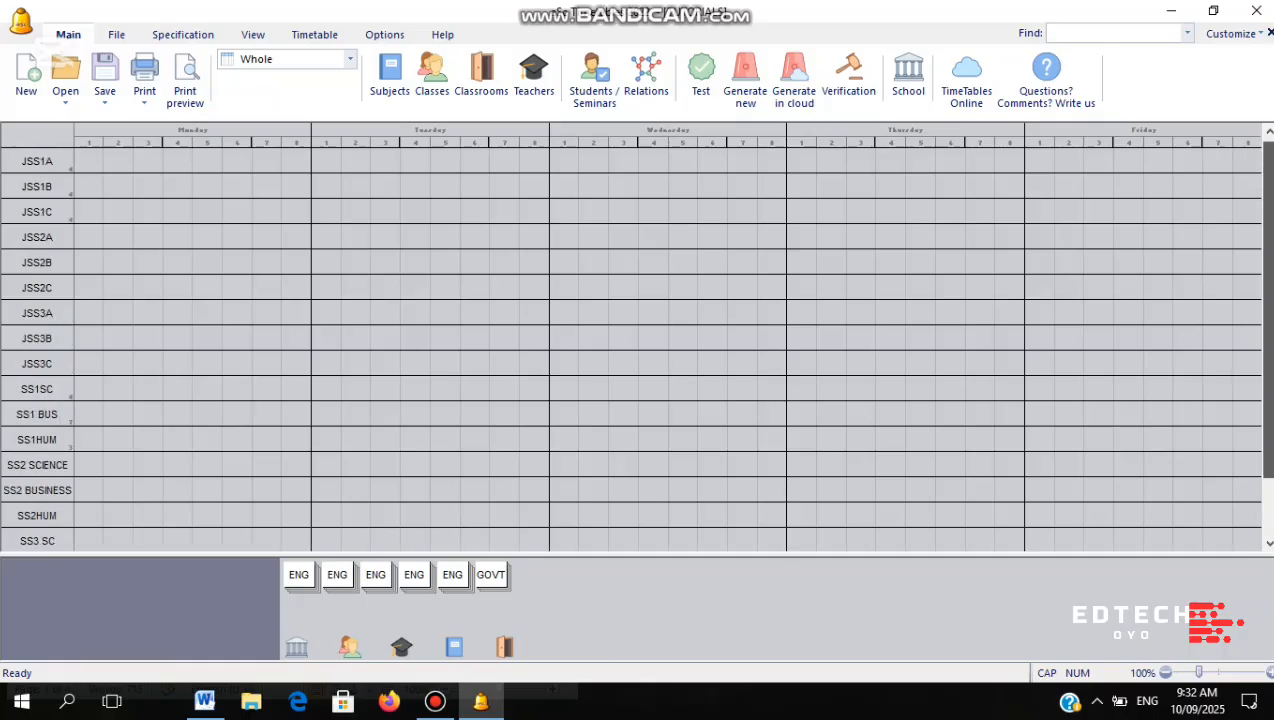
scroll(1267, 330, "down", 1)
scroll(1267, 330, "up", 1)
scroll(1267, 330, "down", 1)
scroll(1267, 330, "up", 1)
scroll(1267, 330, "down", 1)
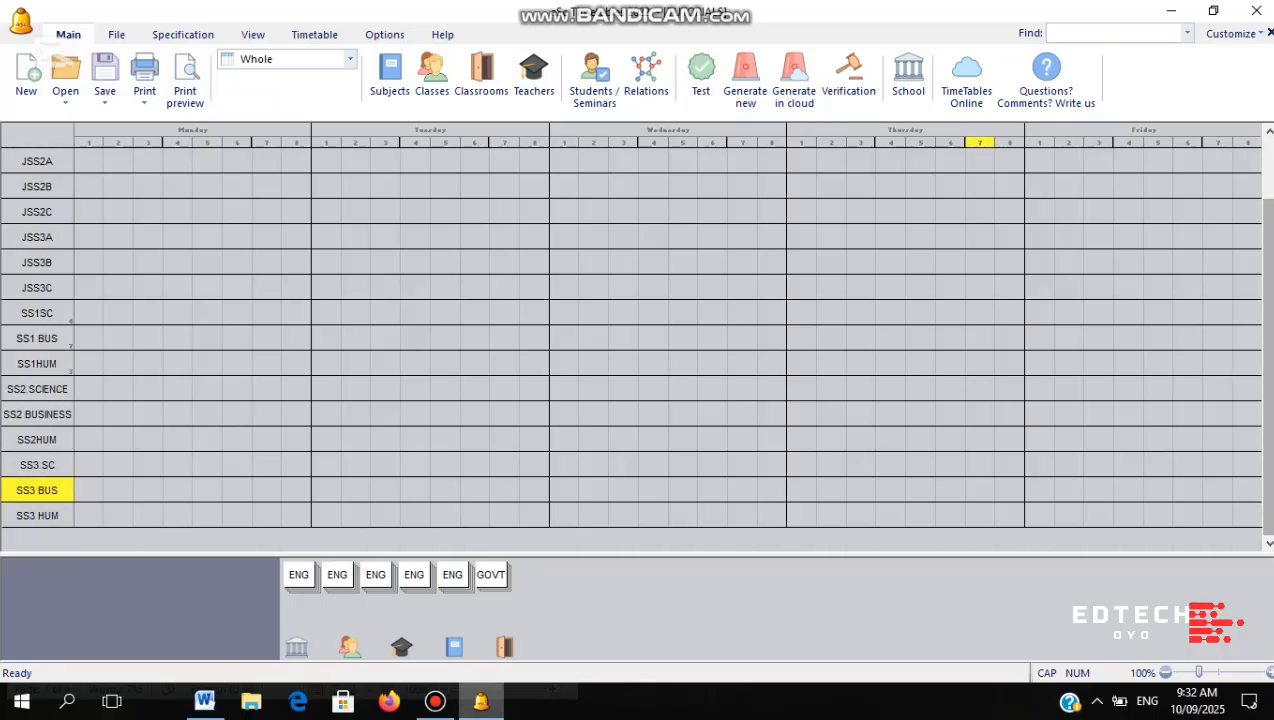